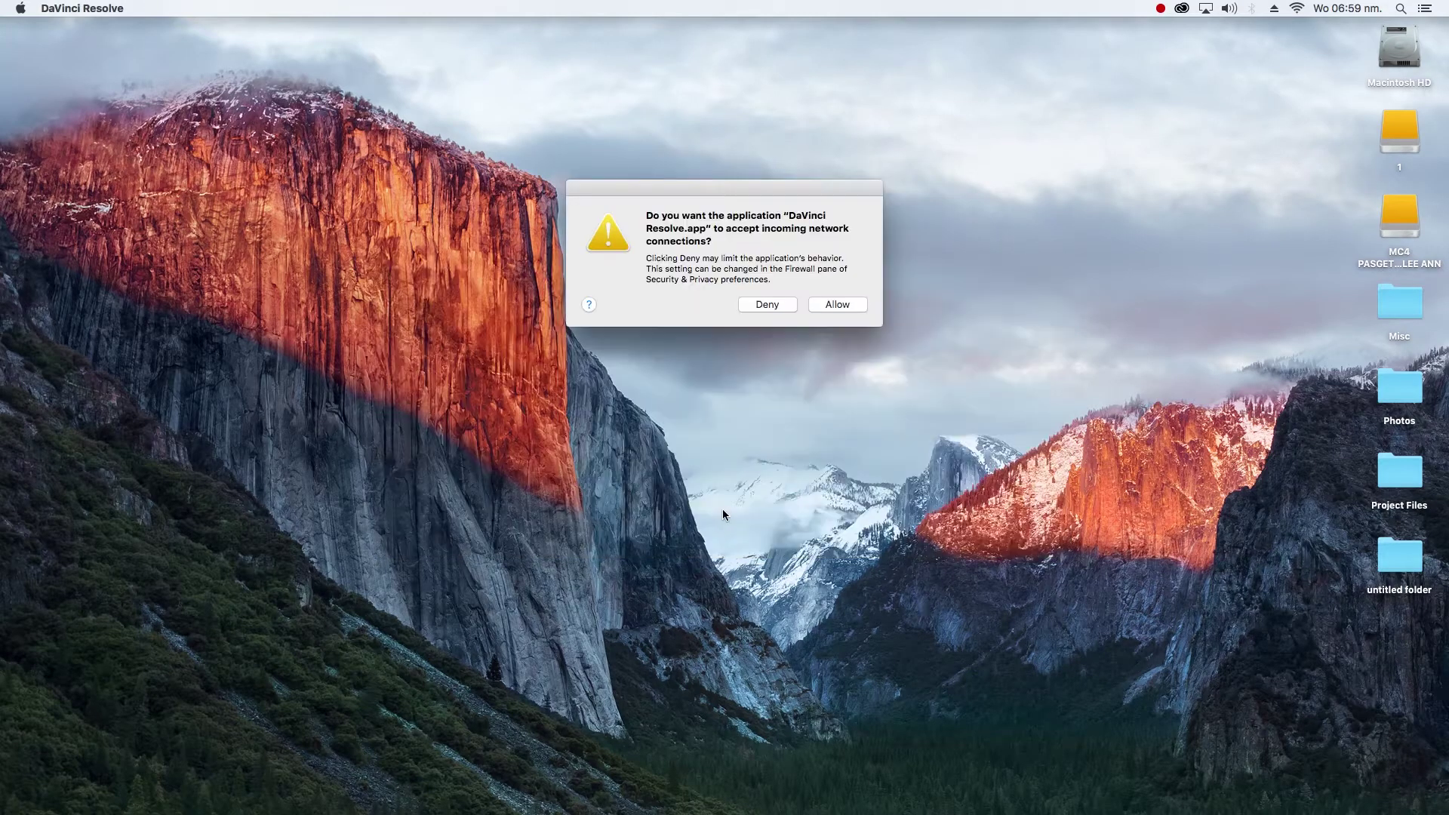
Allow incoming network connections in the macOS firewall prompt so Resolve keeps loading
click(838, 303)
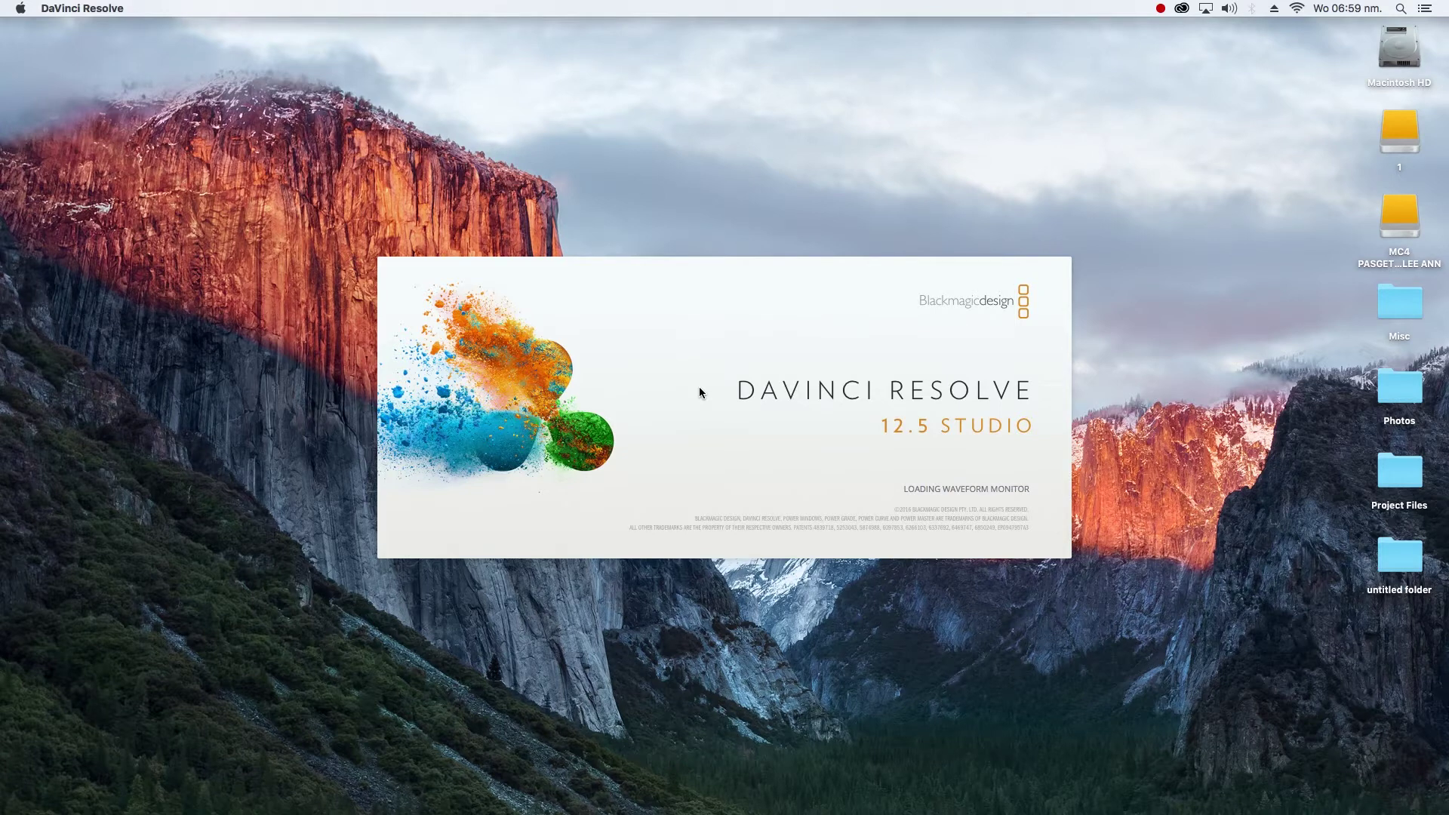
Sign in, open the Black Magic 25 K Raw project, and go to the Edit page
click(722, 476)
double_click(537, 247)
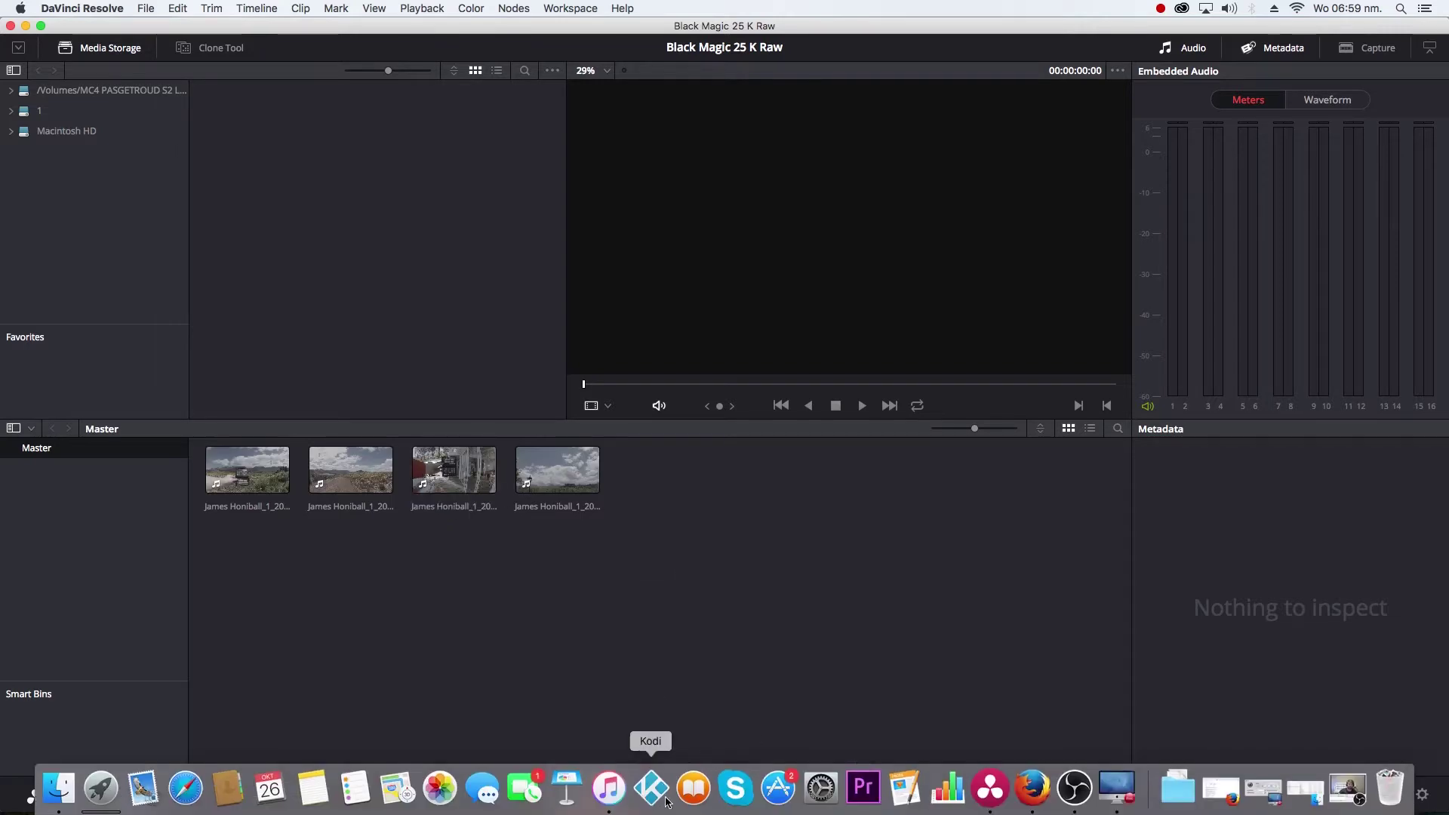
click(678, 794)
Create Timeline 1 from the Media Pool, add the four clips, and show the first clip's ColorChecker frame
right_click(319, 281)
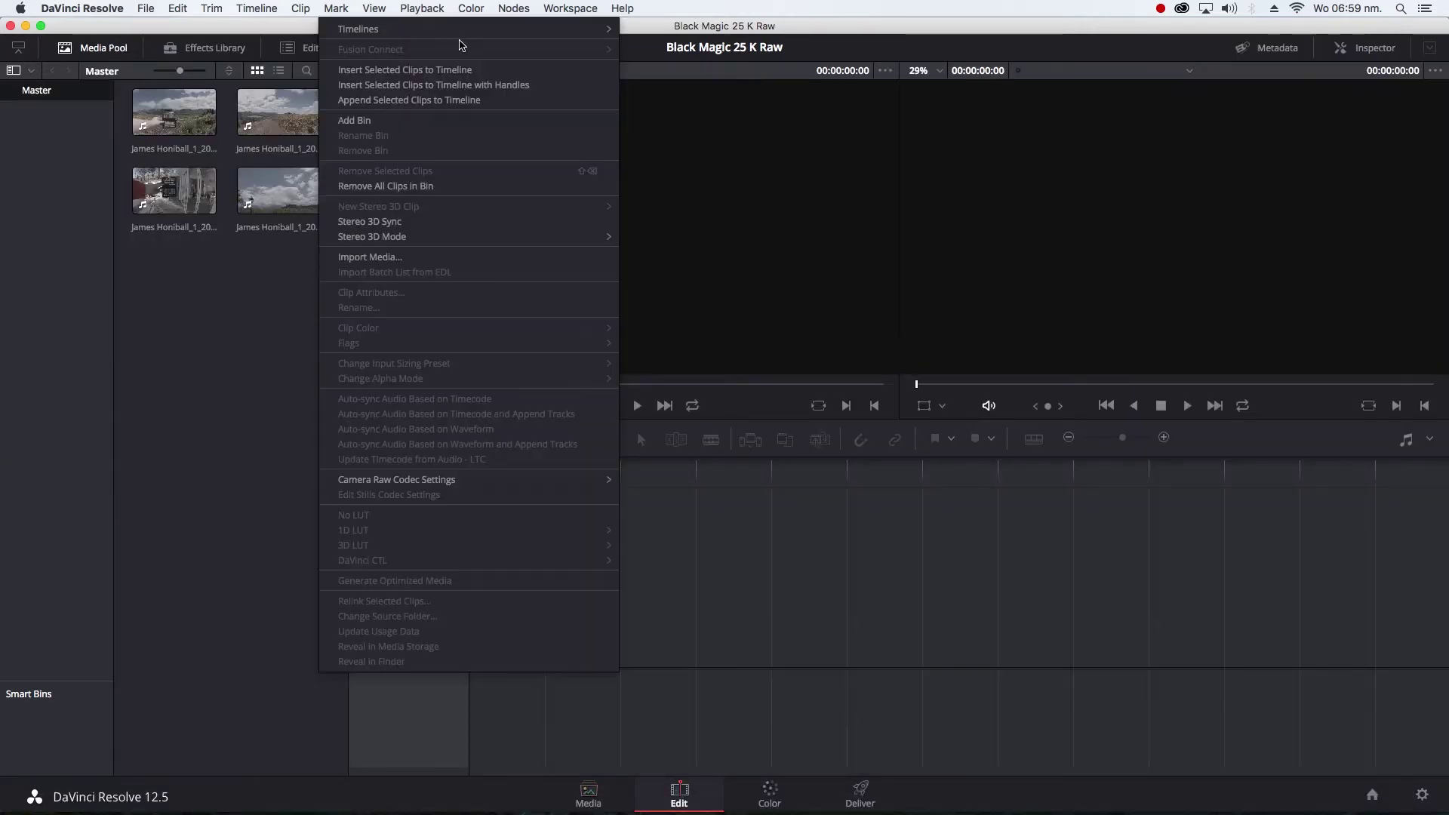
mouse_move(462, 32)
click(668, 29)
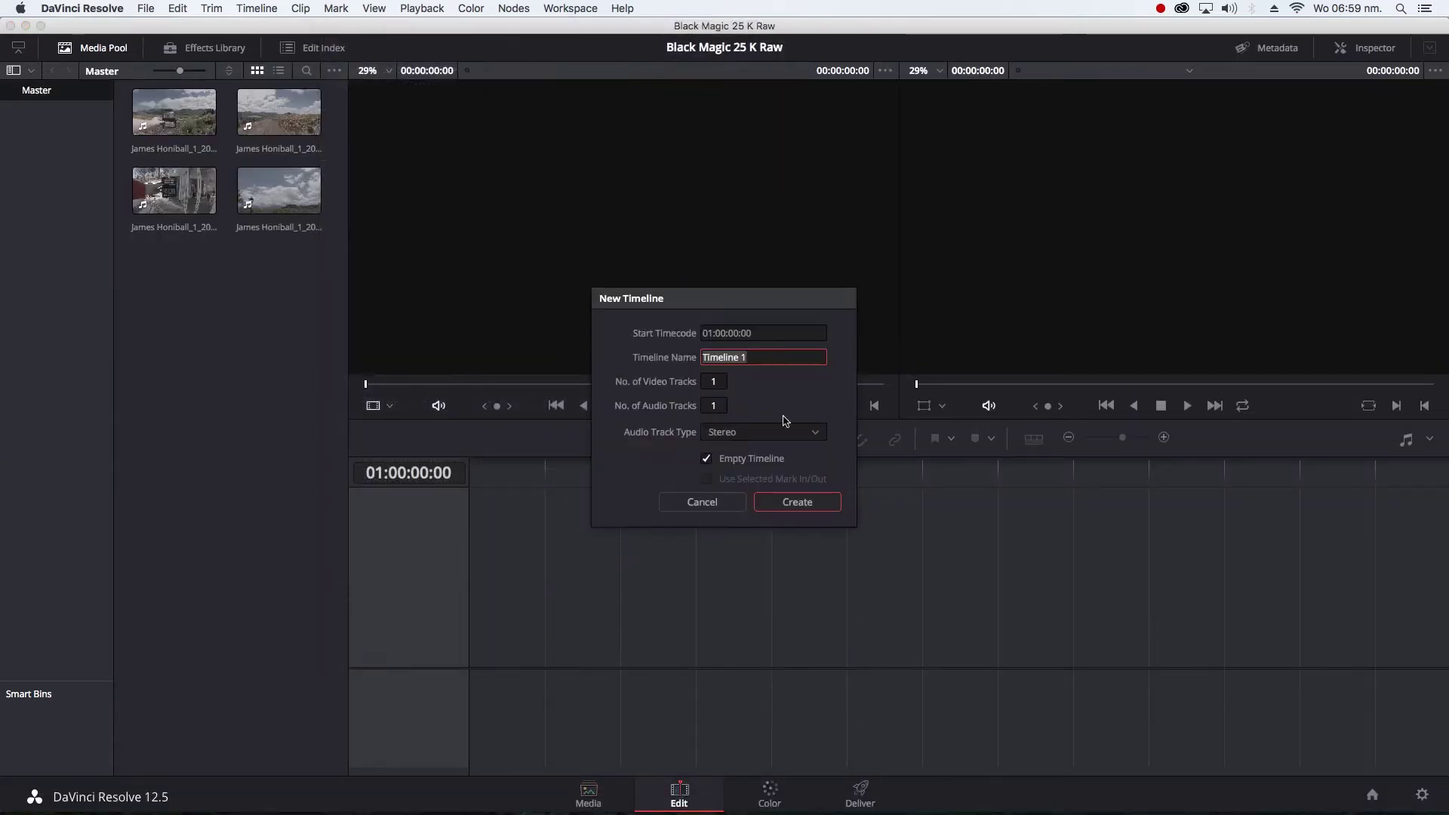
click(796, 502)
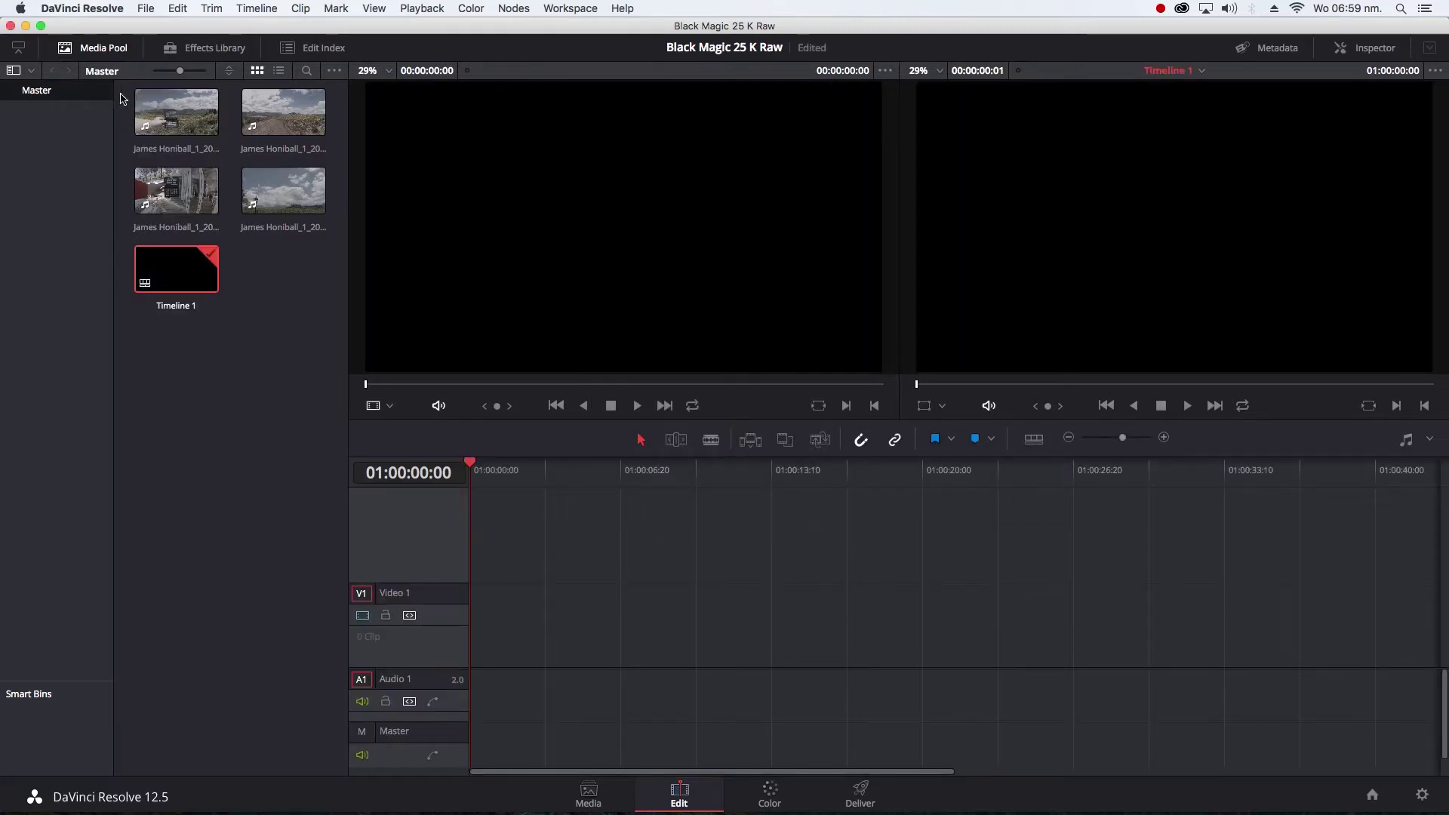
drag(120, 100, 495, 601)
key(End)
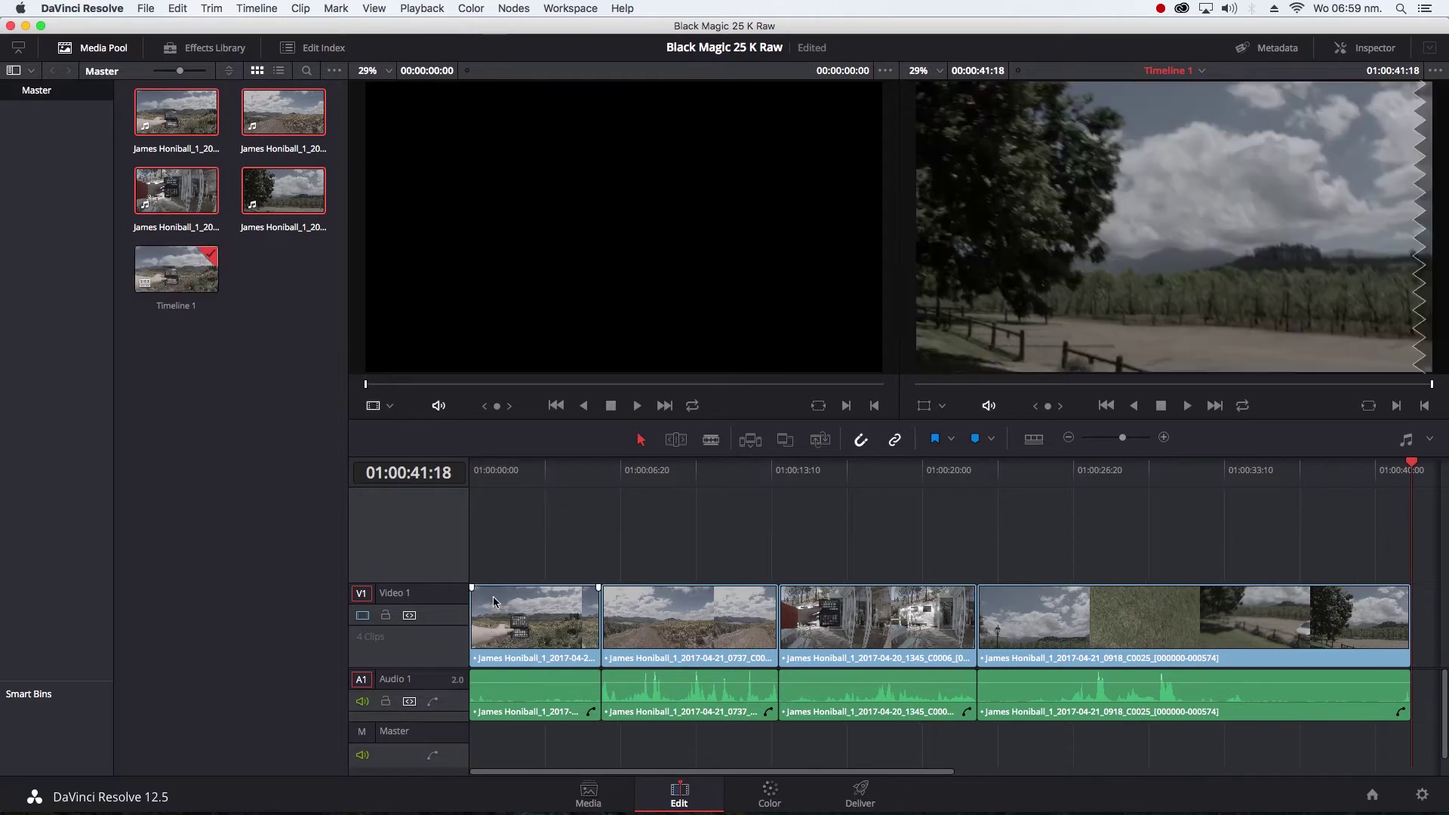
drag(488, 473, 485, 473)
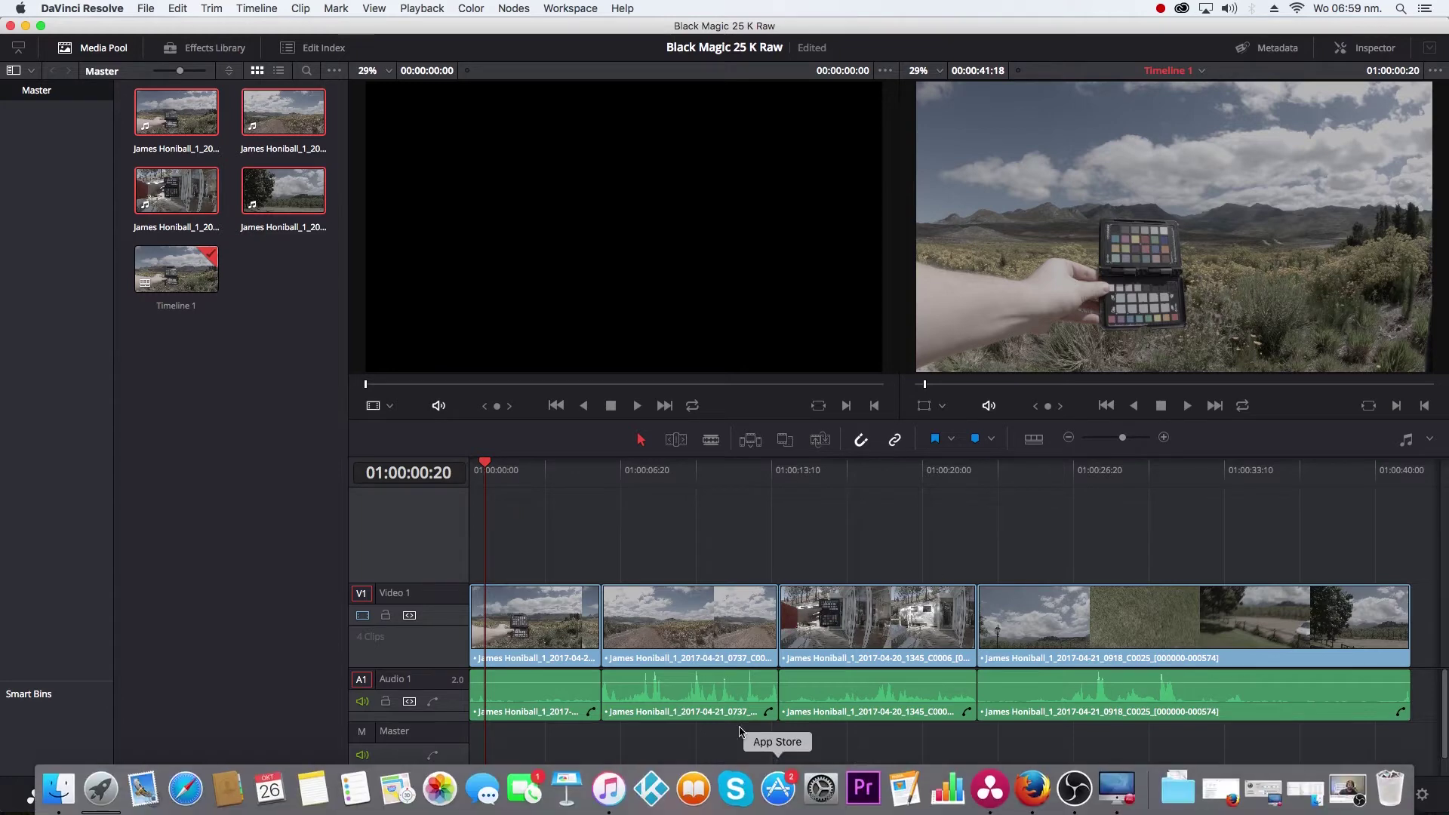
Switch to the Color page and zoom the viewer in and back out on the ColorChecker frame
click(768, 793)
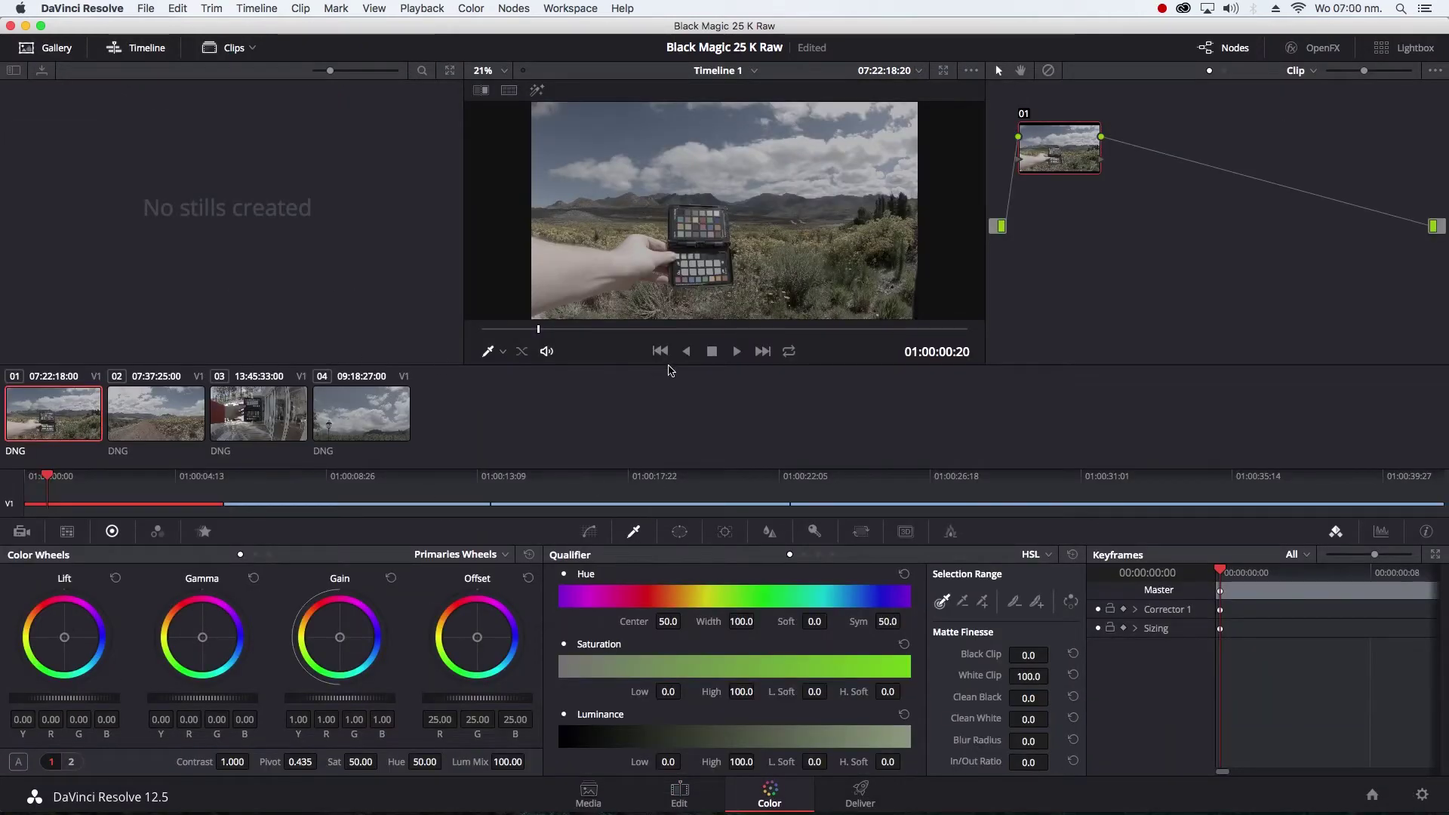
scroll(649, 294, up, 5)
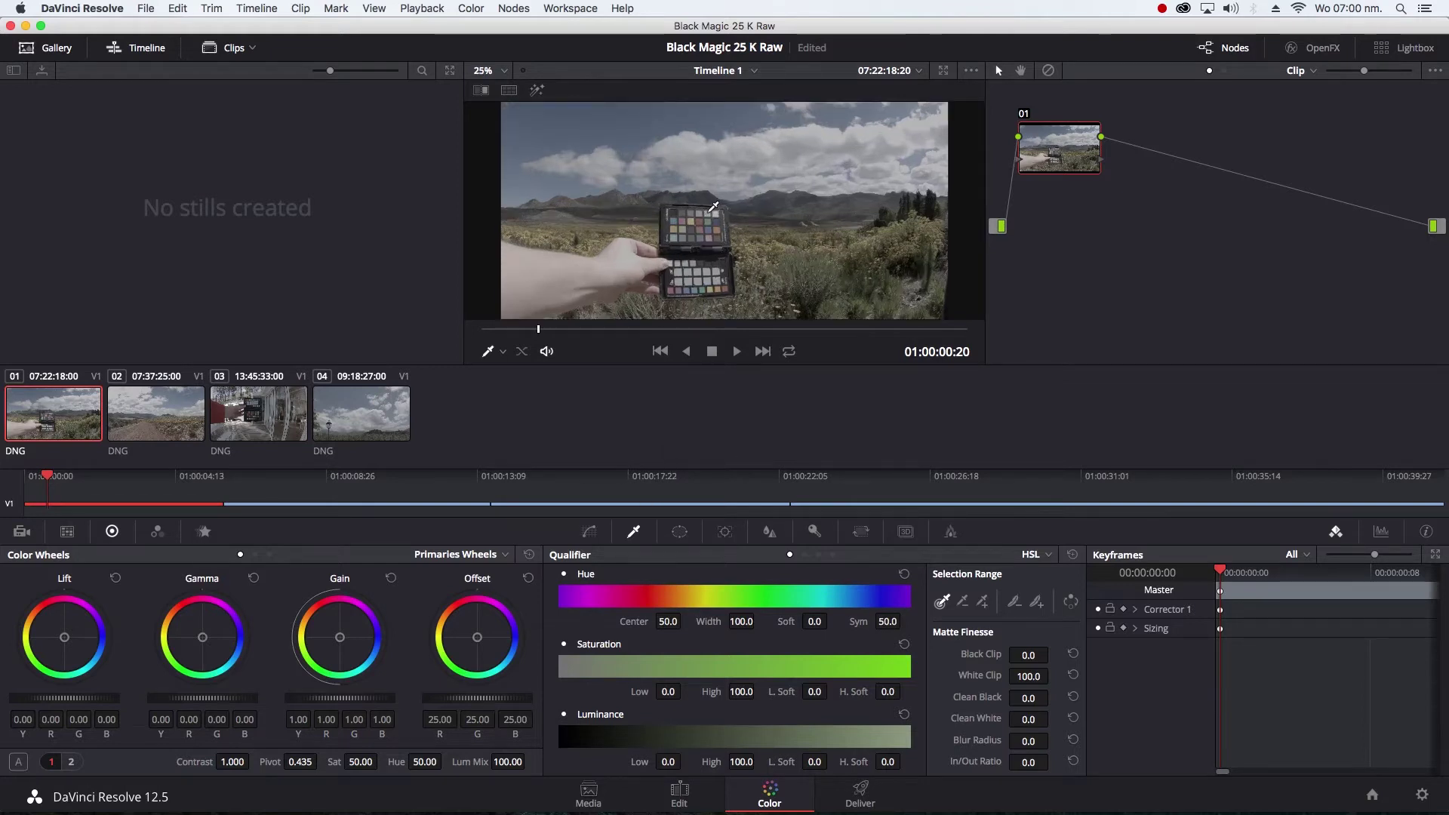
scroll(713, 206, down, 3)
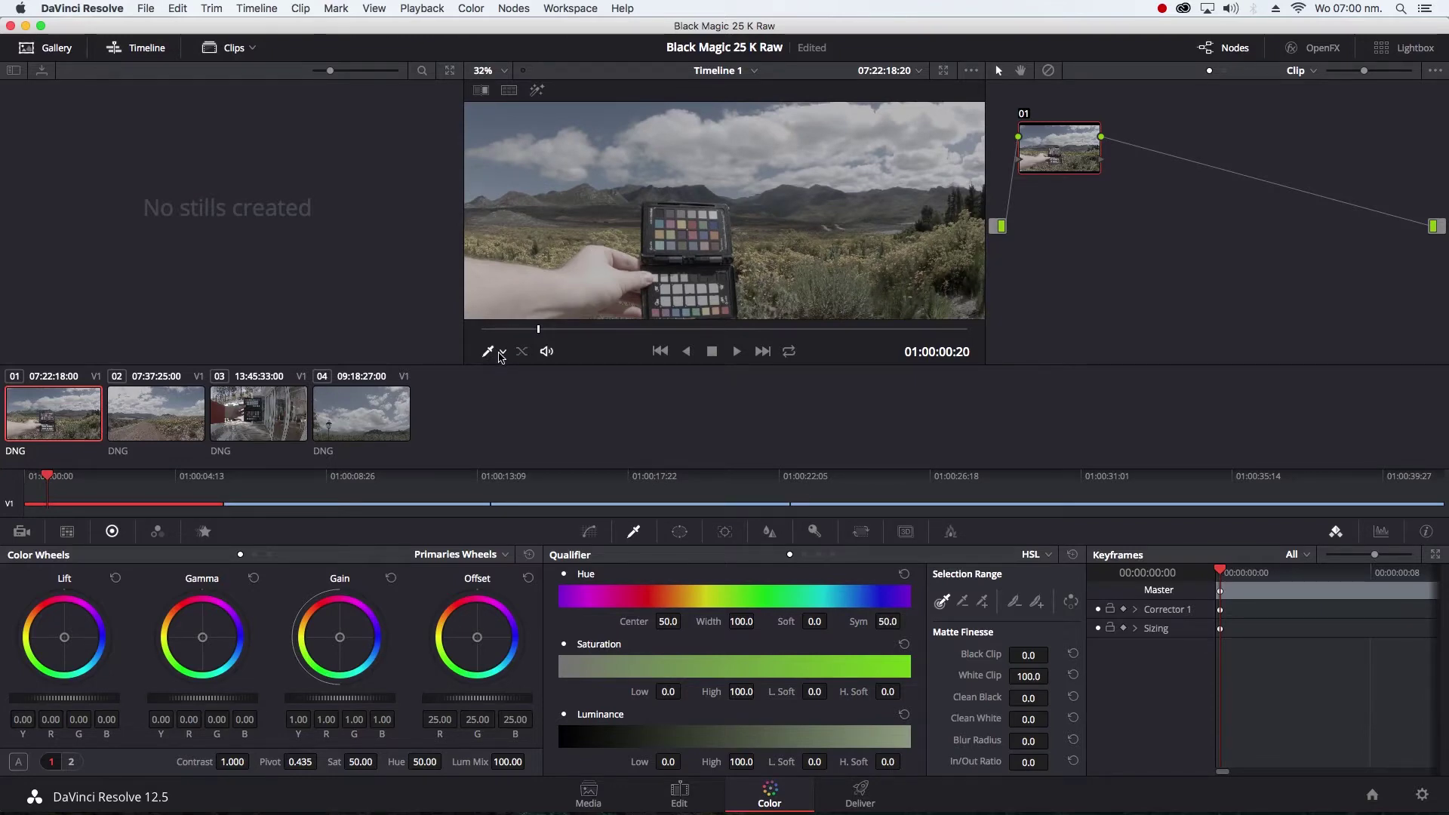
Turn on the Color Chart overlay and drag its four corners roughly onto the ColorChecker
click(502, 353)
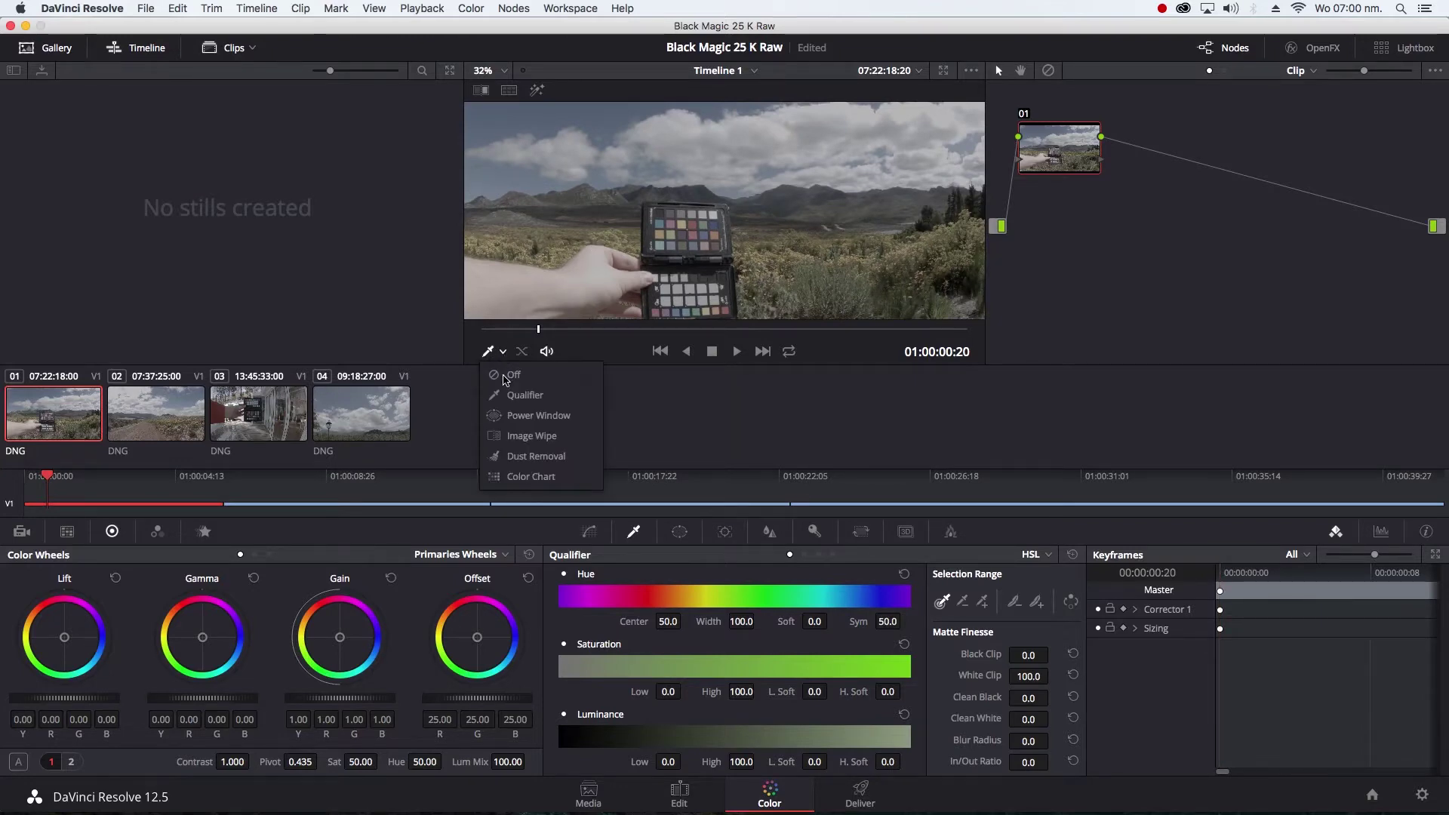
click(532, 477)
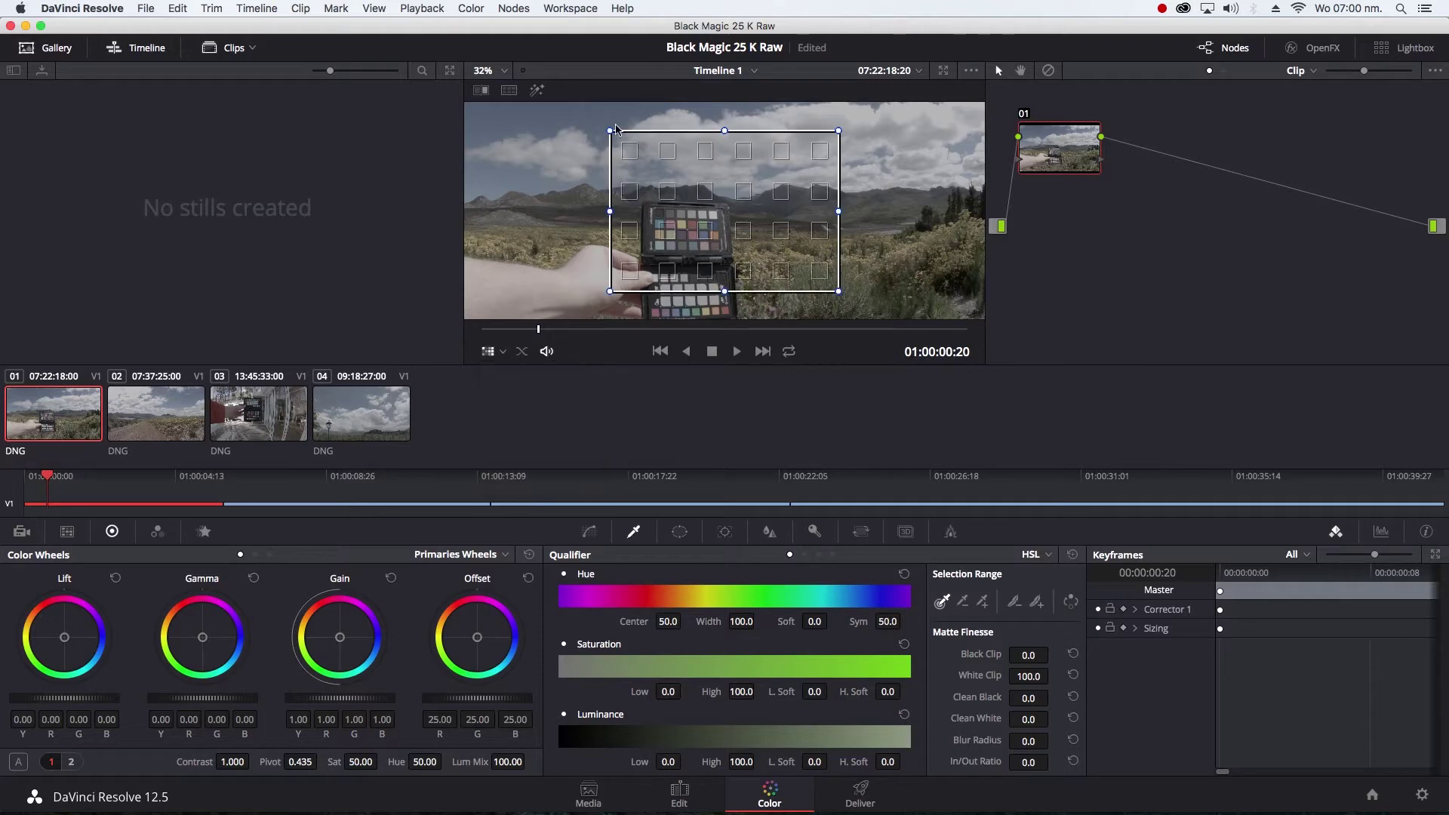
drag(611, 131, 651, 207)
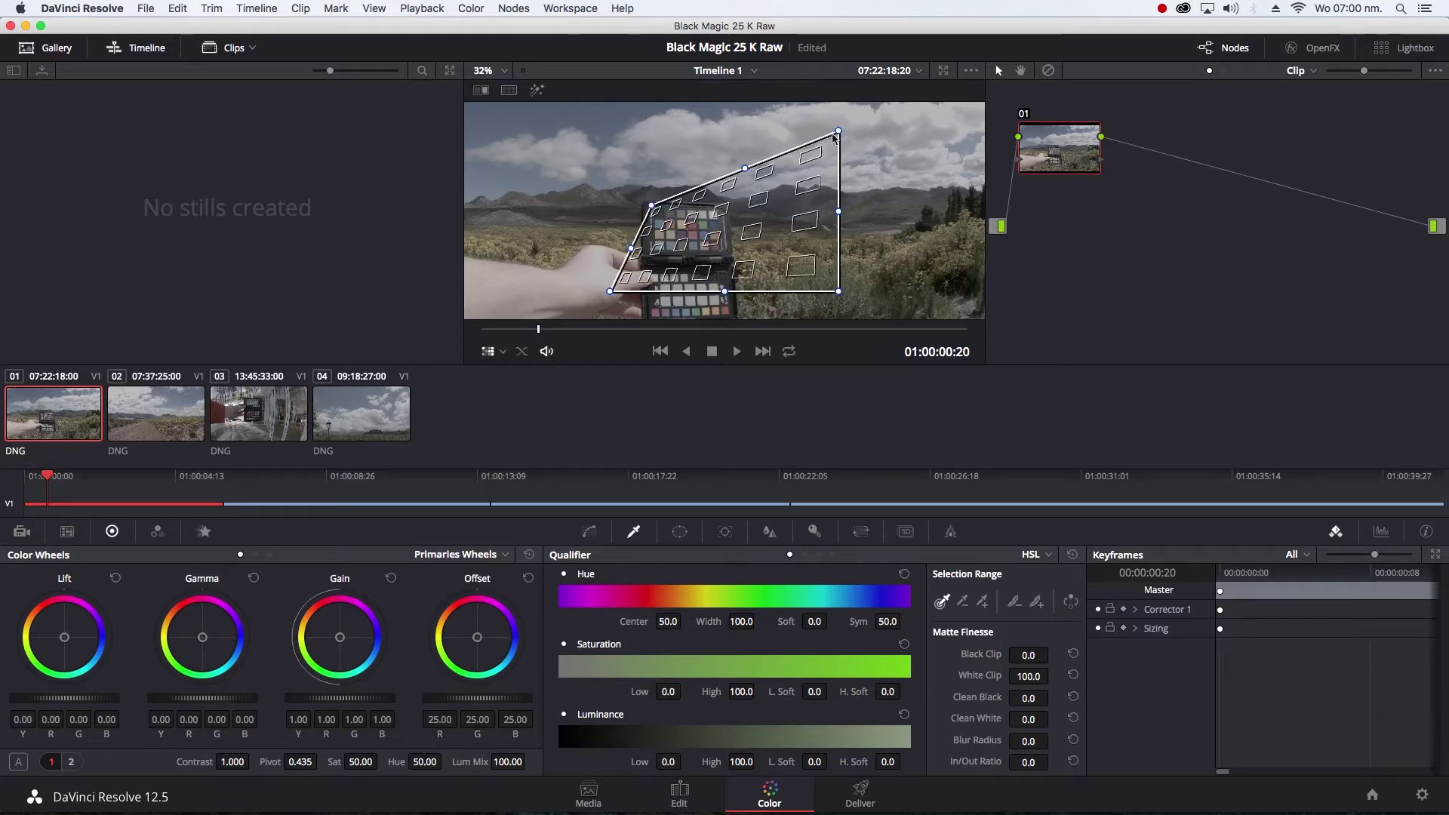
drag(838, 129, 720, 212)
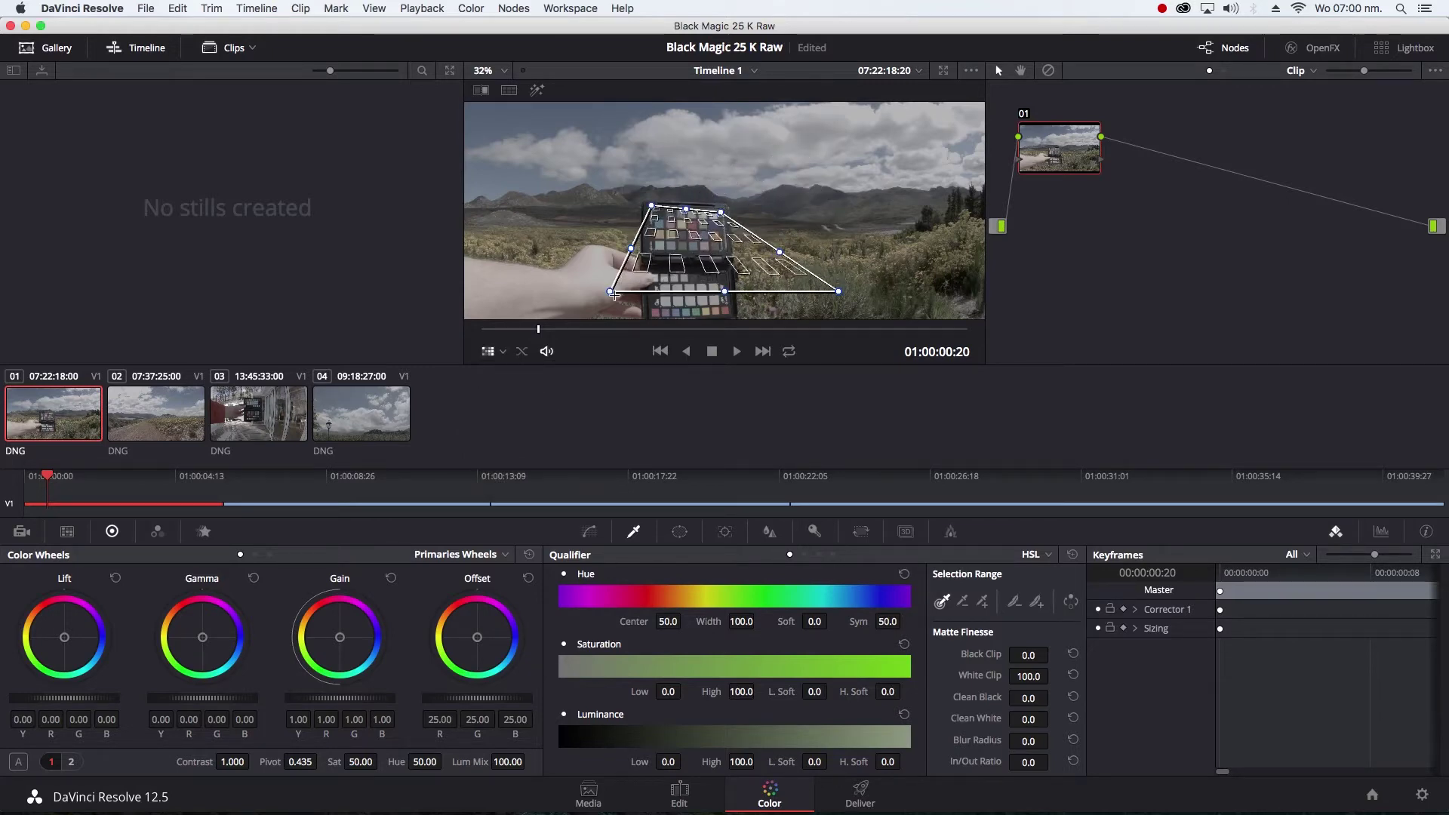
drag(611, 292, 653, 251)
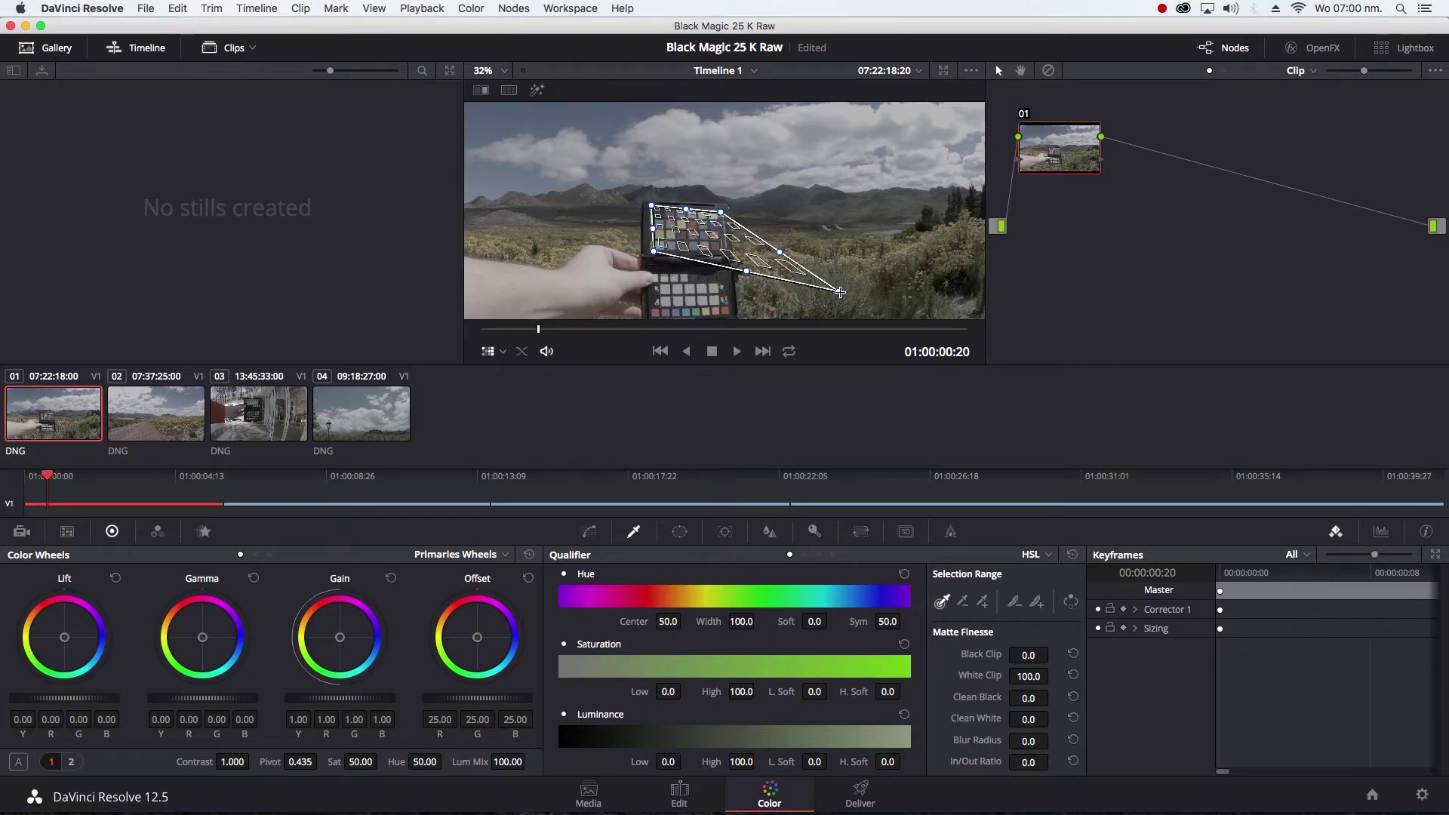
drag(840, 291, 723, 255)
Zoom in and refine all four chart-grid corners to line up with the swatches, then zoom out
scroll(604, 251, up, 4)
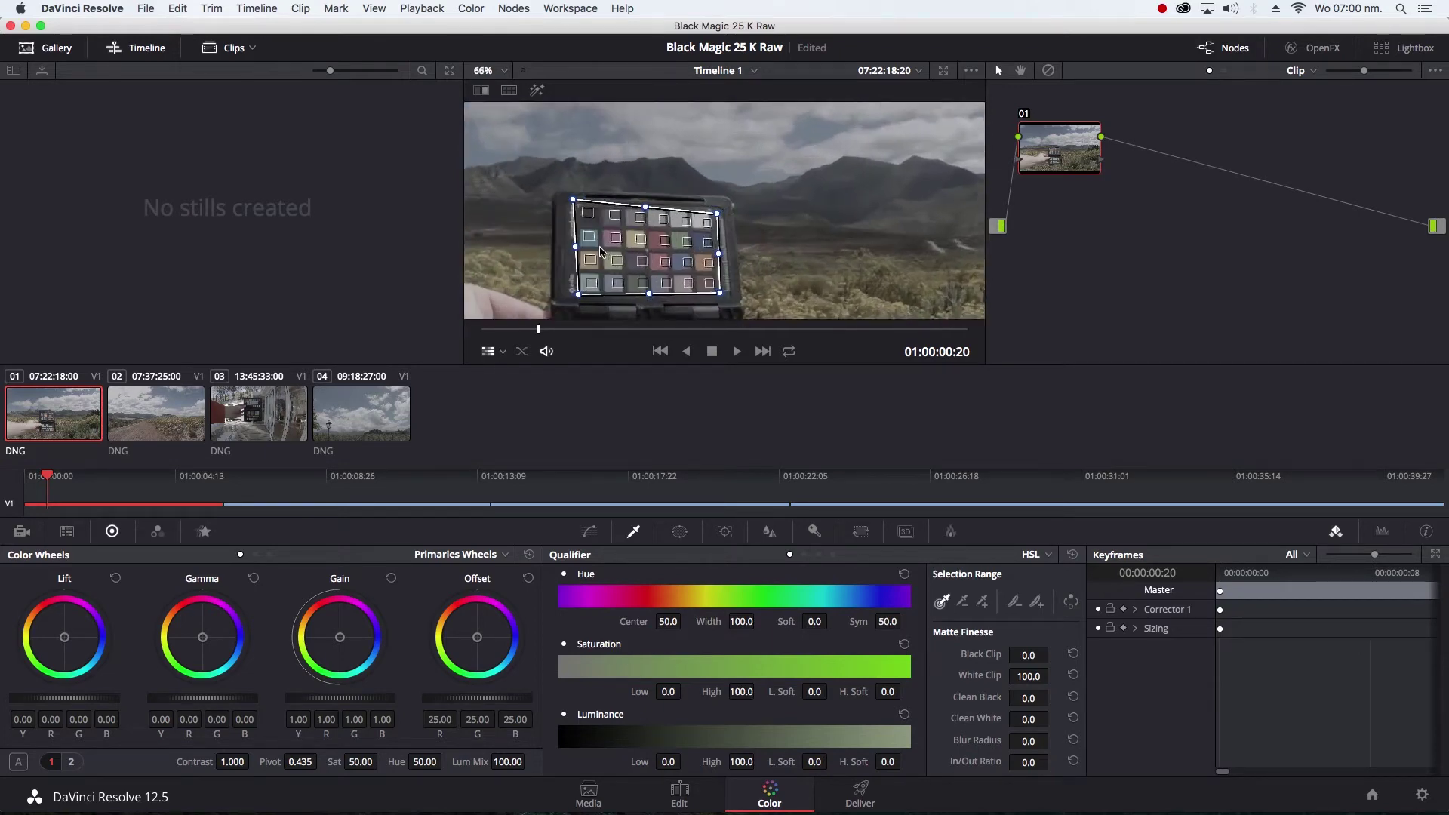
scroll(601, 251, up, 4)
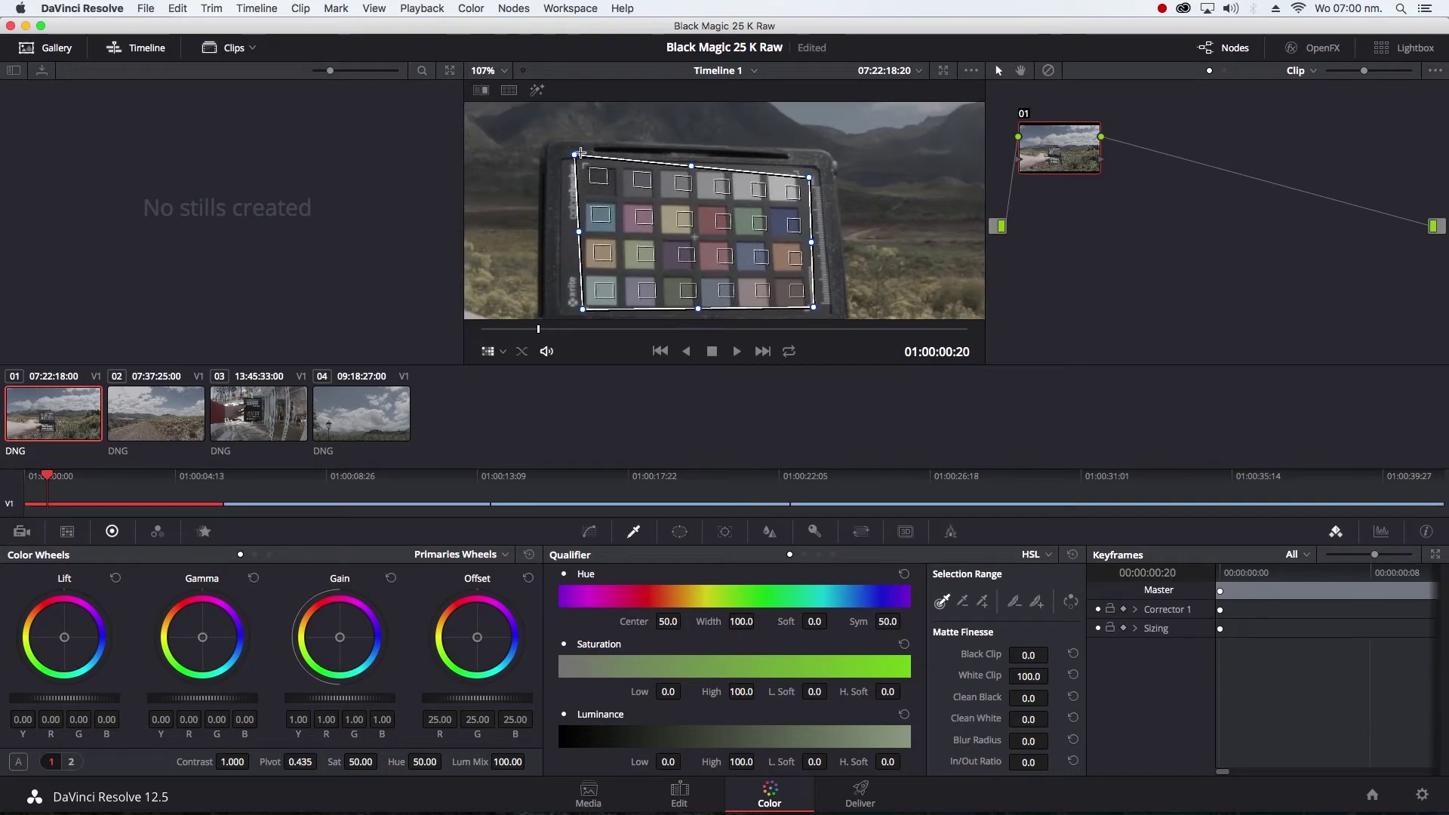
drag(579, 154, 586, 165)
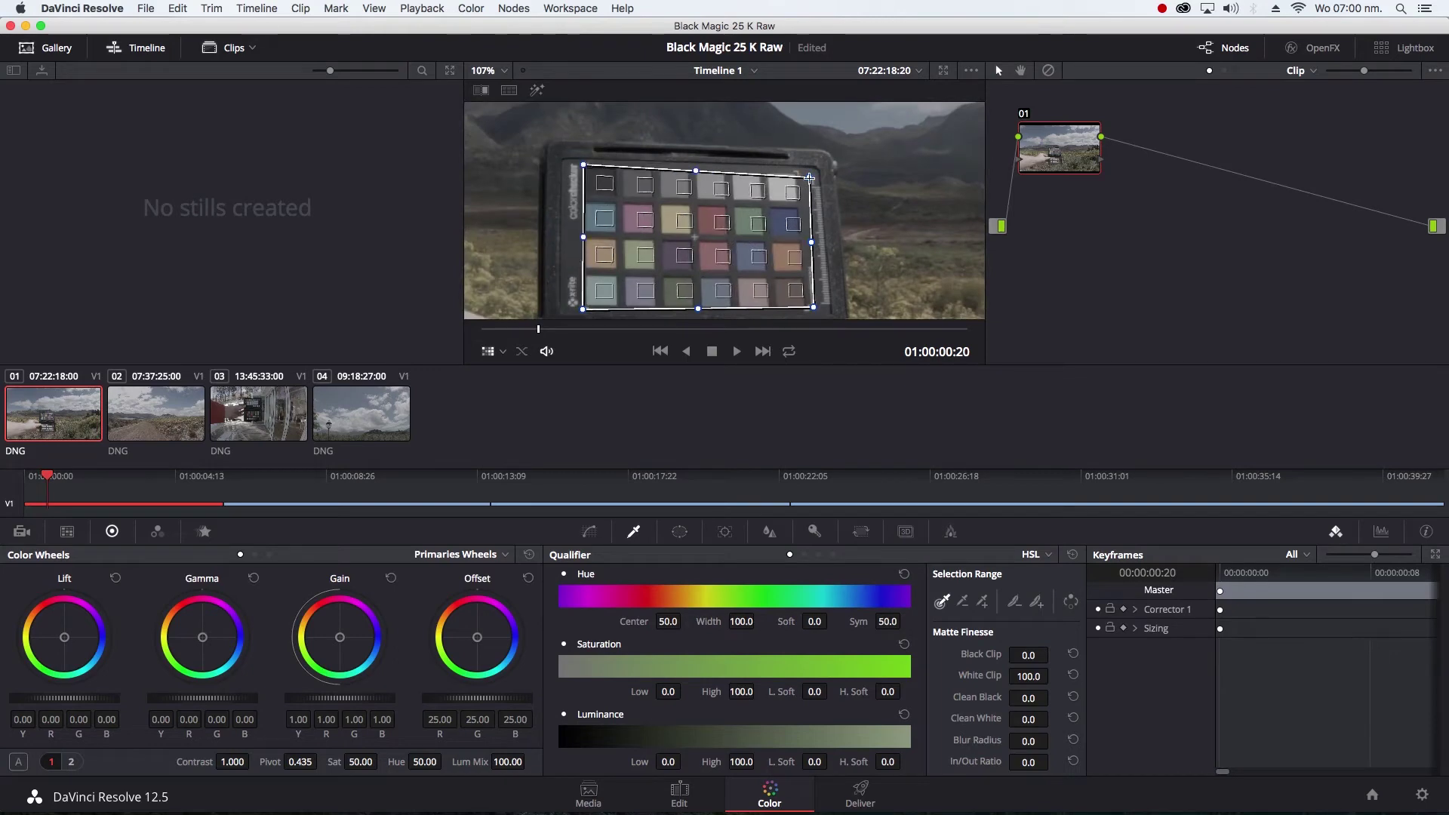
drag(815, 176, 805, 167)
drag(586, 308, 582, 307)
drag(813, 304, 812, 310)
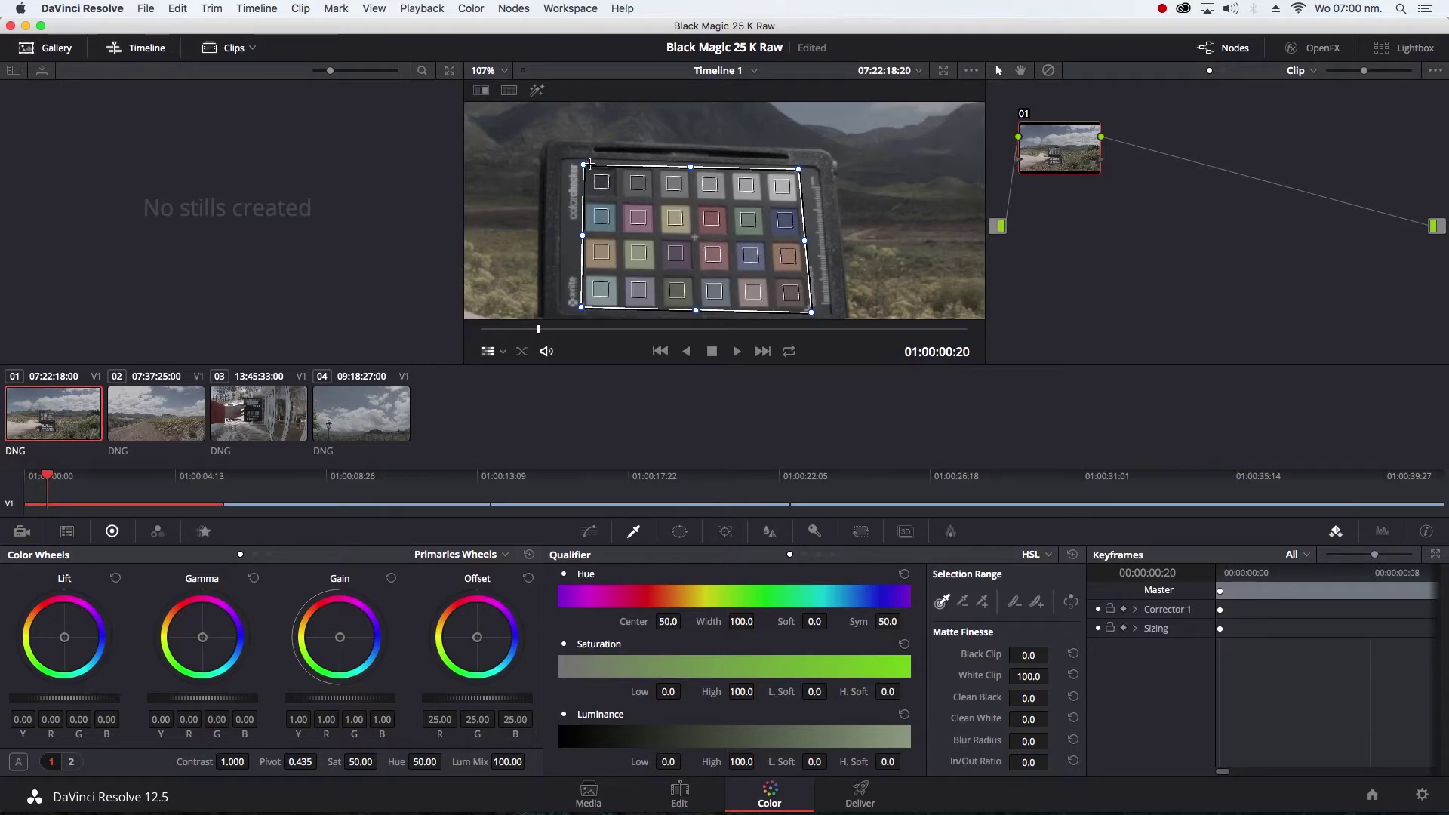
drag(582, 165, 578, 163)
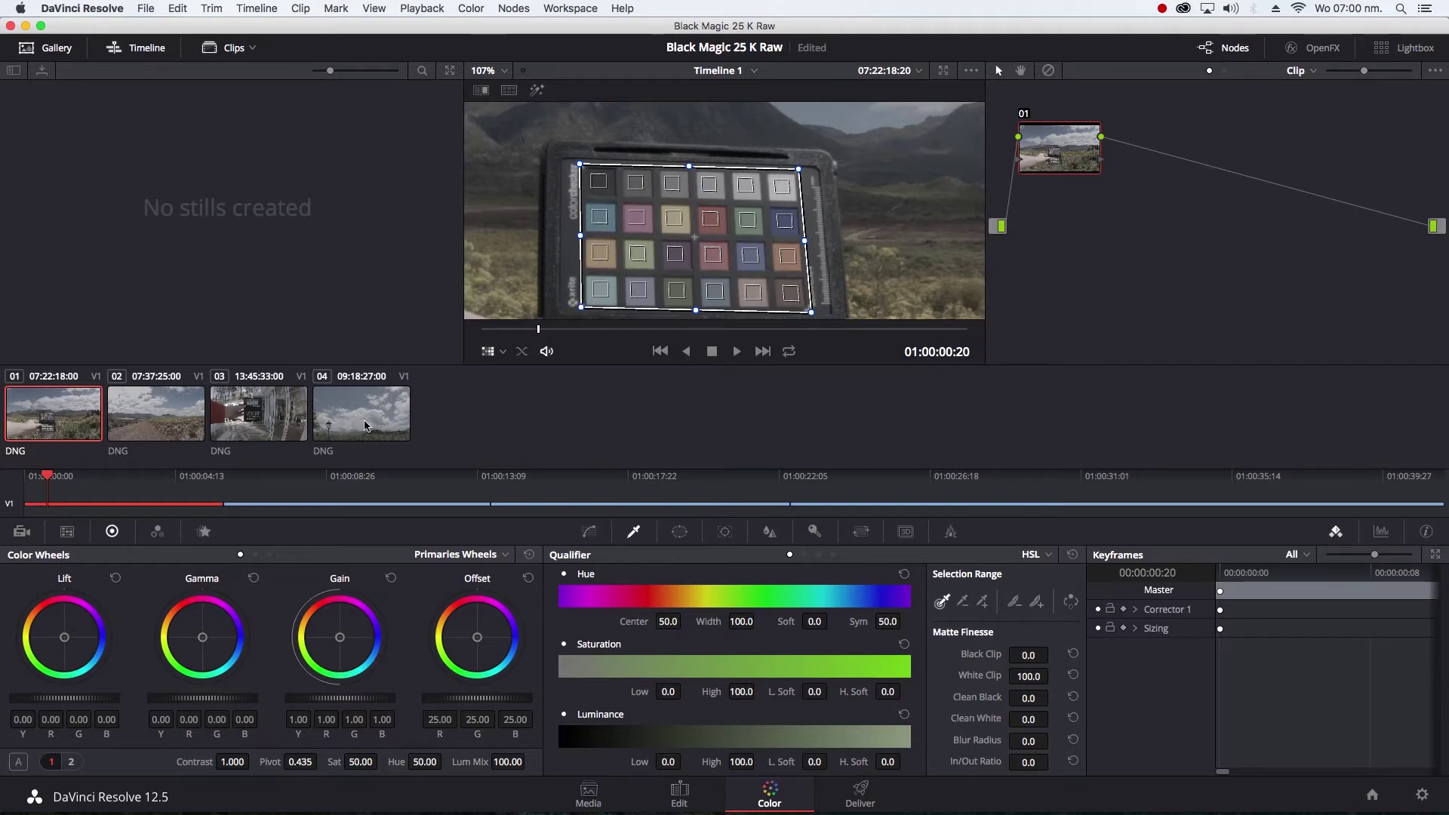
scroll(814, 237, down, 10)
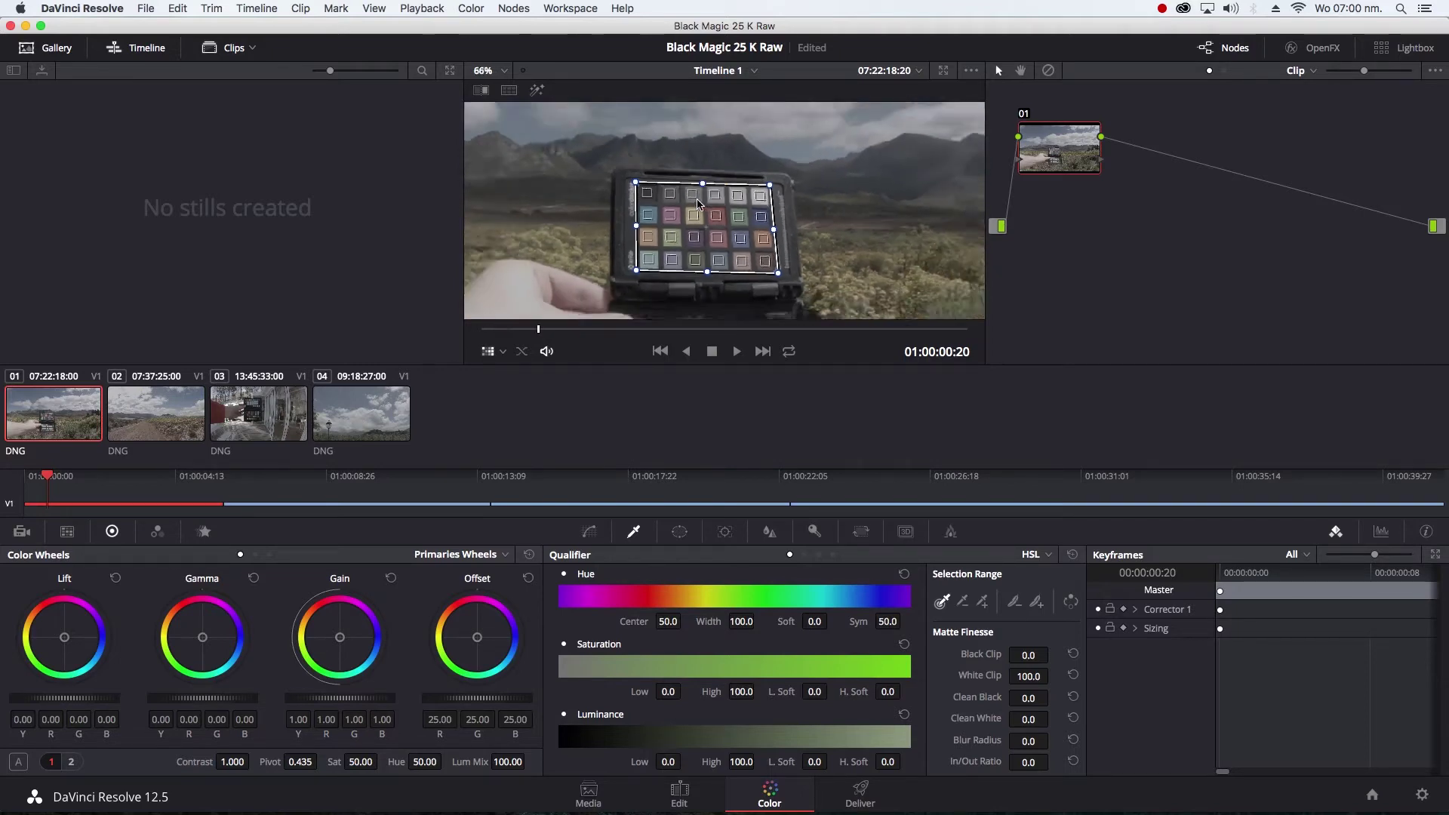
scroll(699, 202, down, 4)
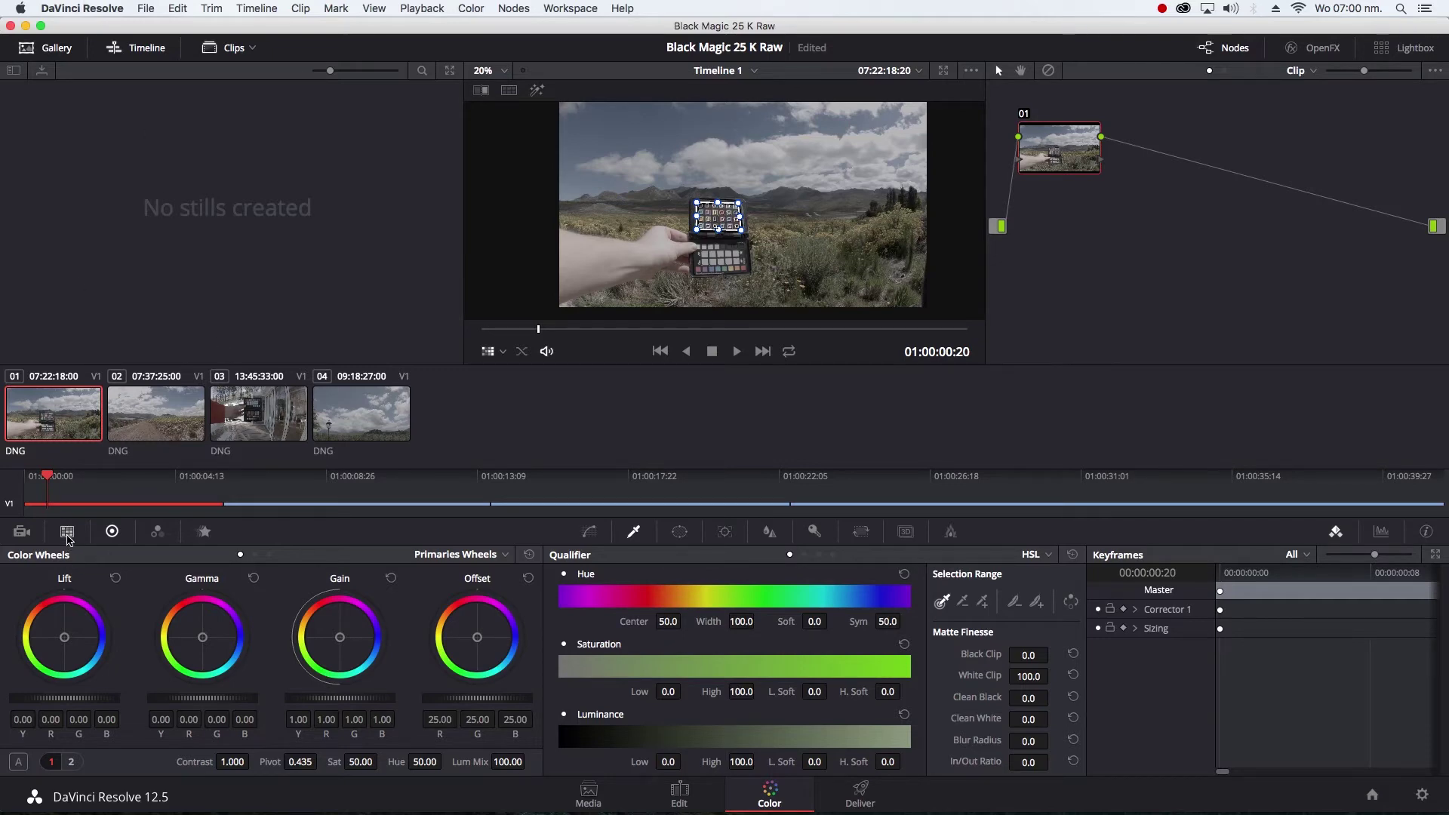
Open the Color Match palette and set Source Gamma to Blackmagic Design Film
click(67, 531)
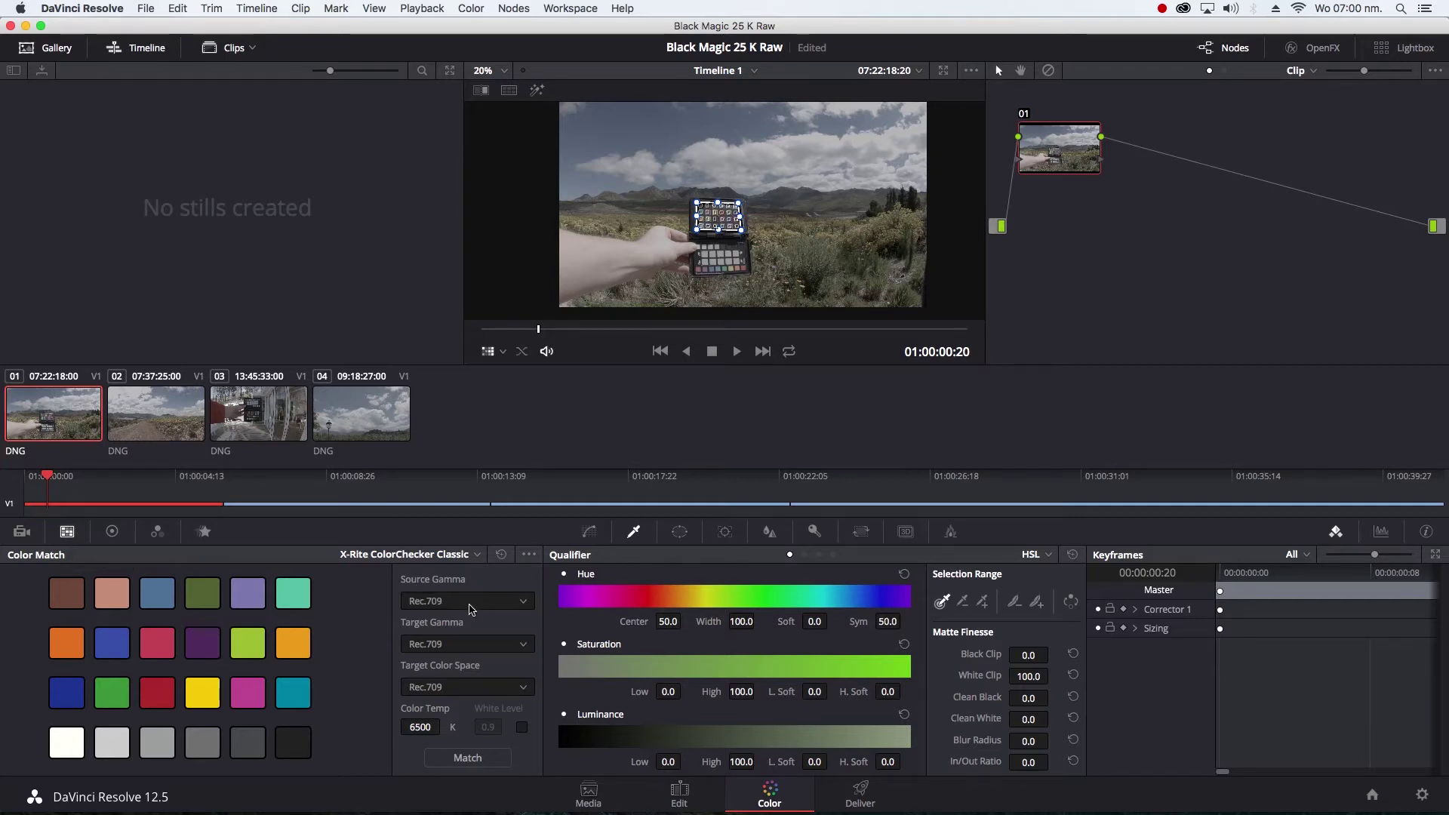
click(468, 602)
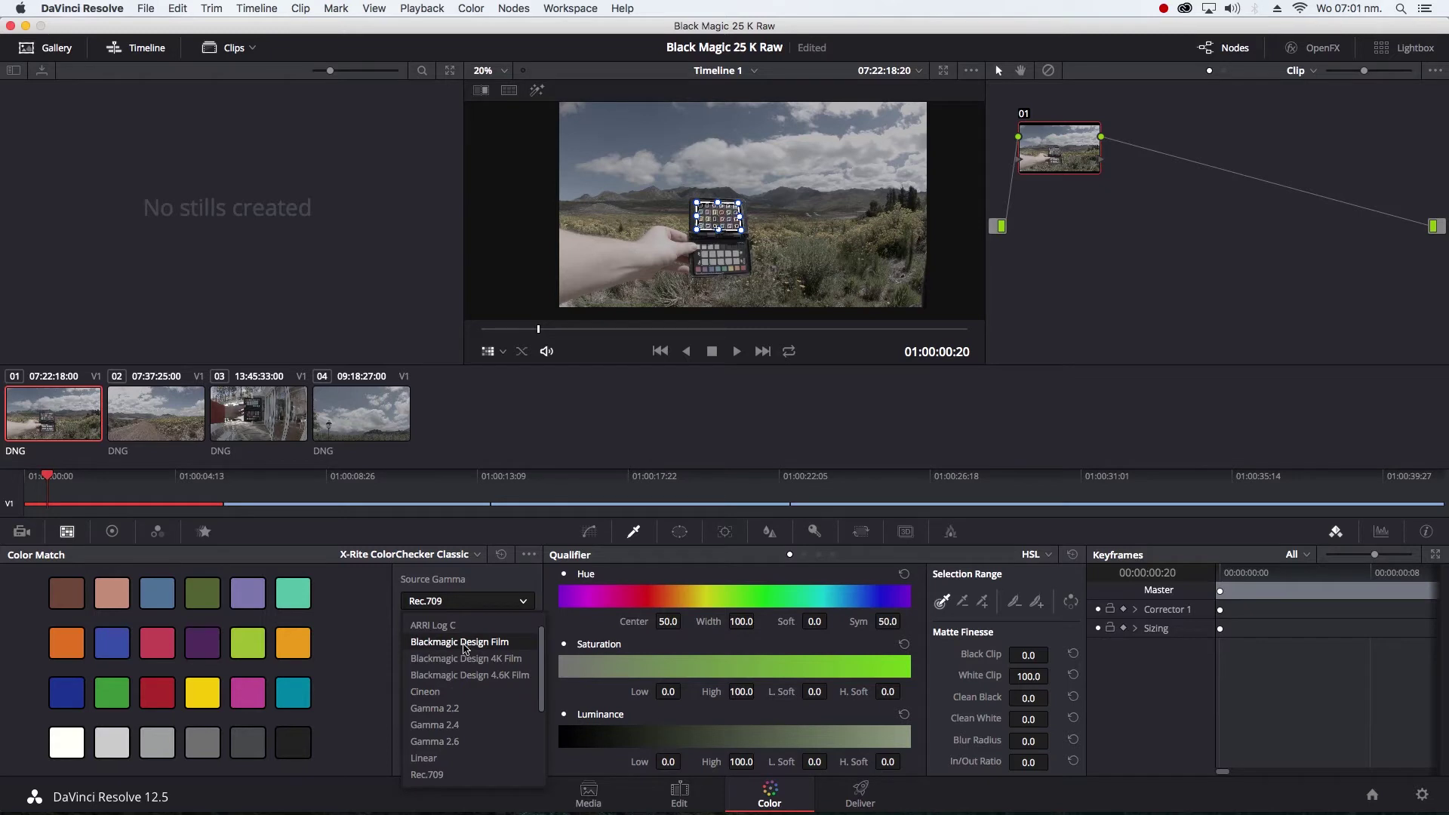
click(463, 642)
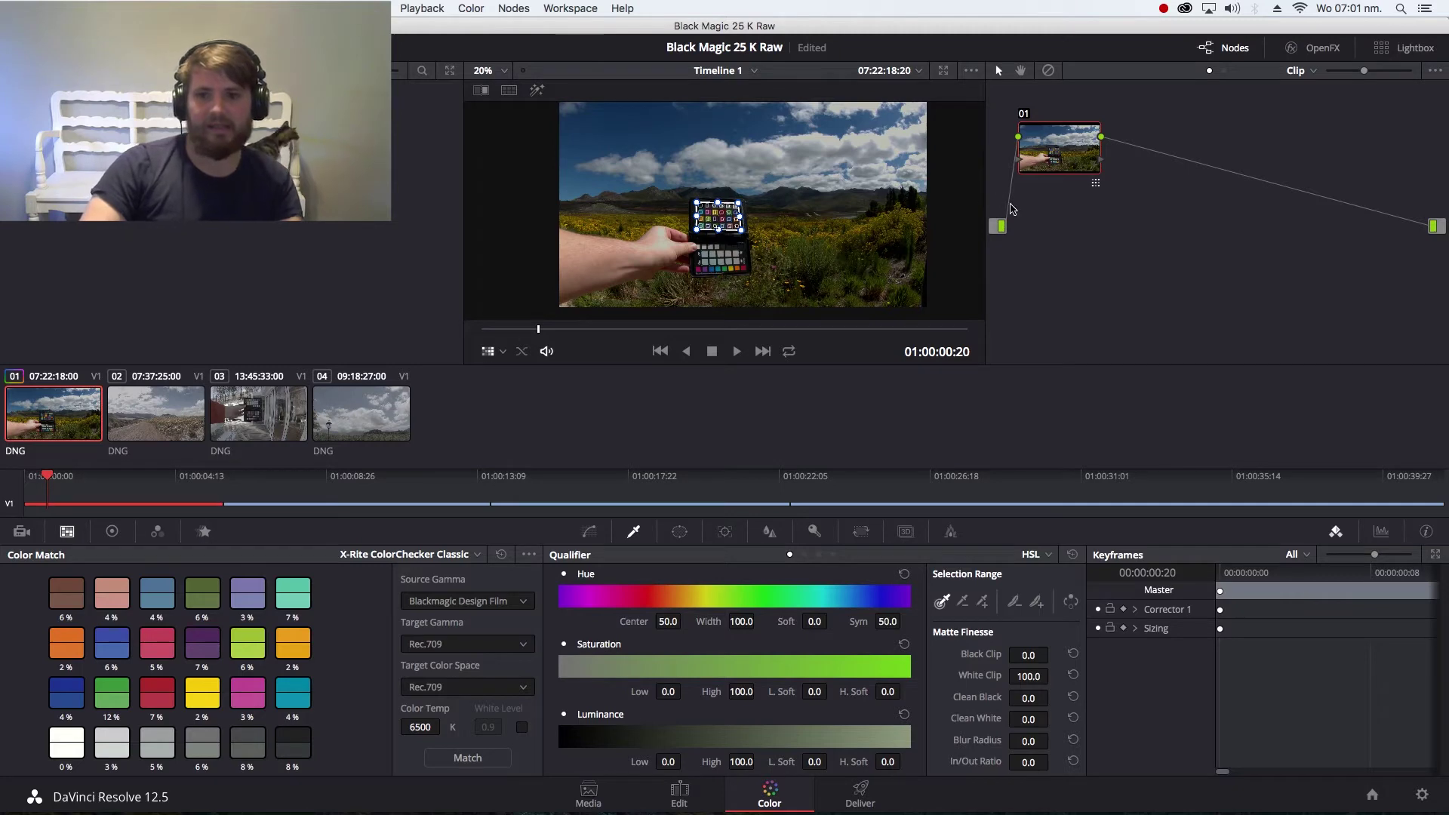
Enlarge the viewer, add serial node 02, remove the chart overlay, and switch to Qualifier picking
key(alt+f)
key(alt+f)
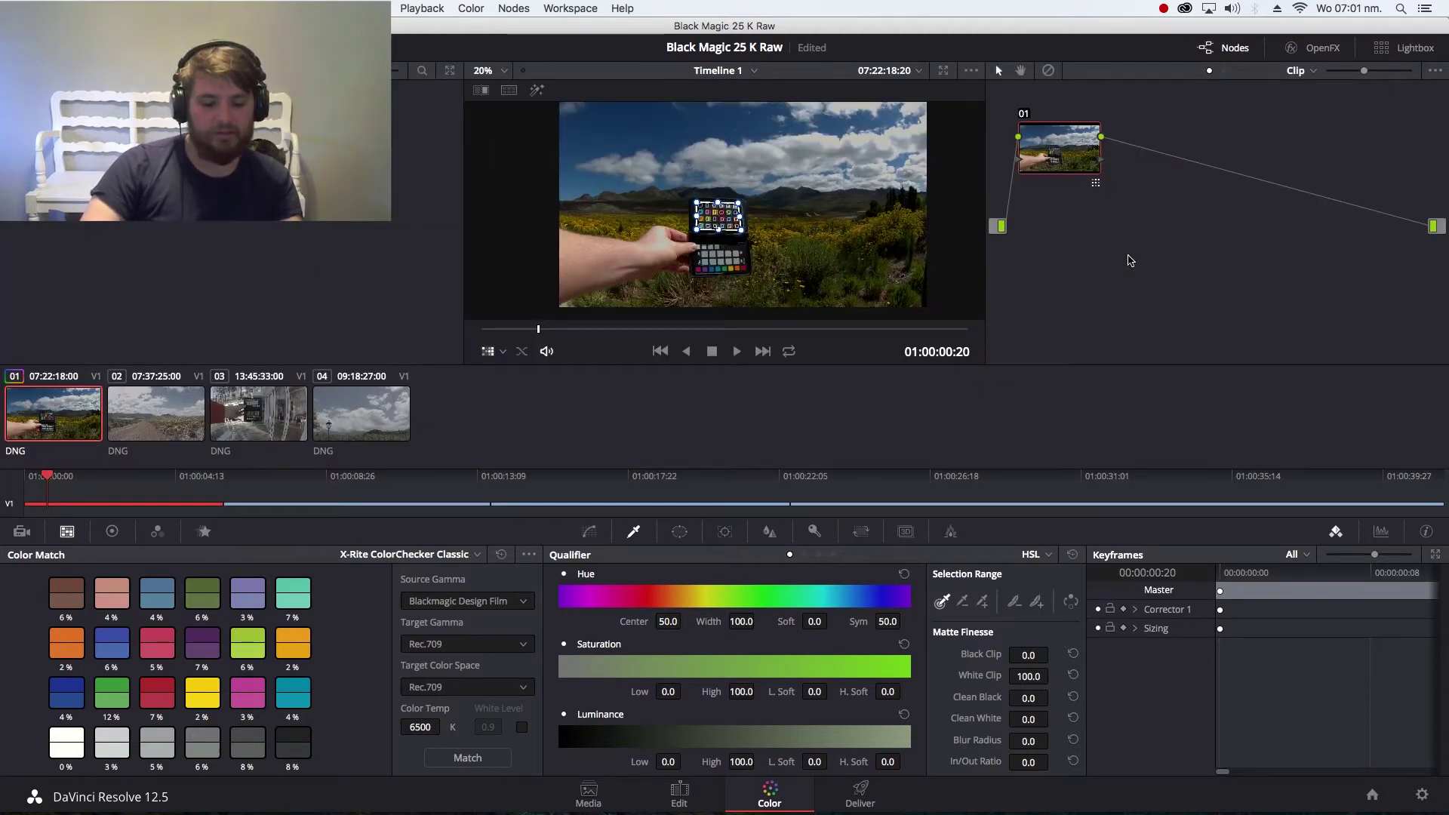
key(alt+s)
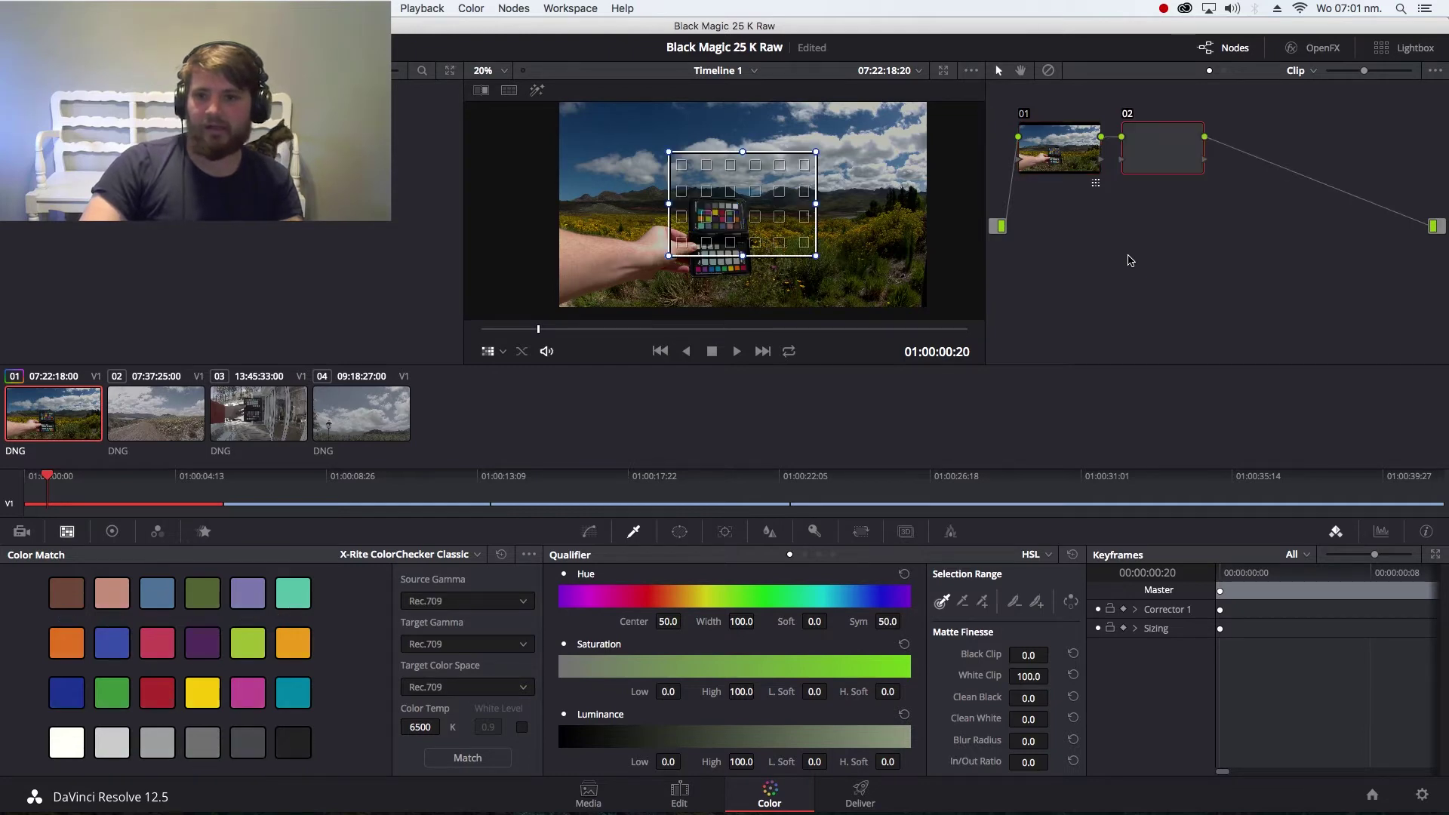
click(489, 352)
click(521, 379)
click(489, 352)
click(520, 392)
Zoom in and sample the chart's yellow patch with the Qualifier eyedropper
scroll(764, 176, up, 2)
scroll(735, 207, up, 2)
scroll(674, 203, up, 3)
click(685, 215)
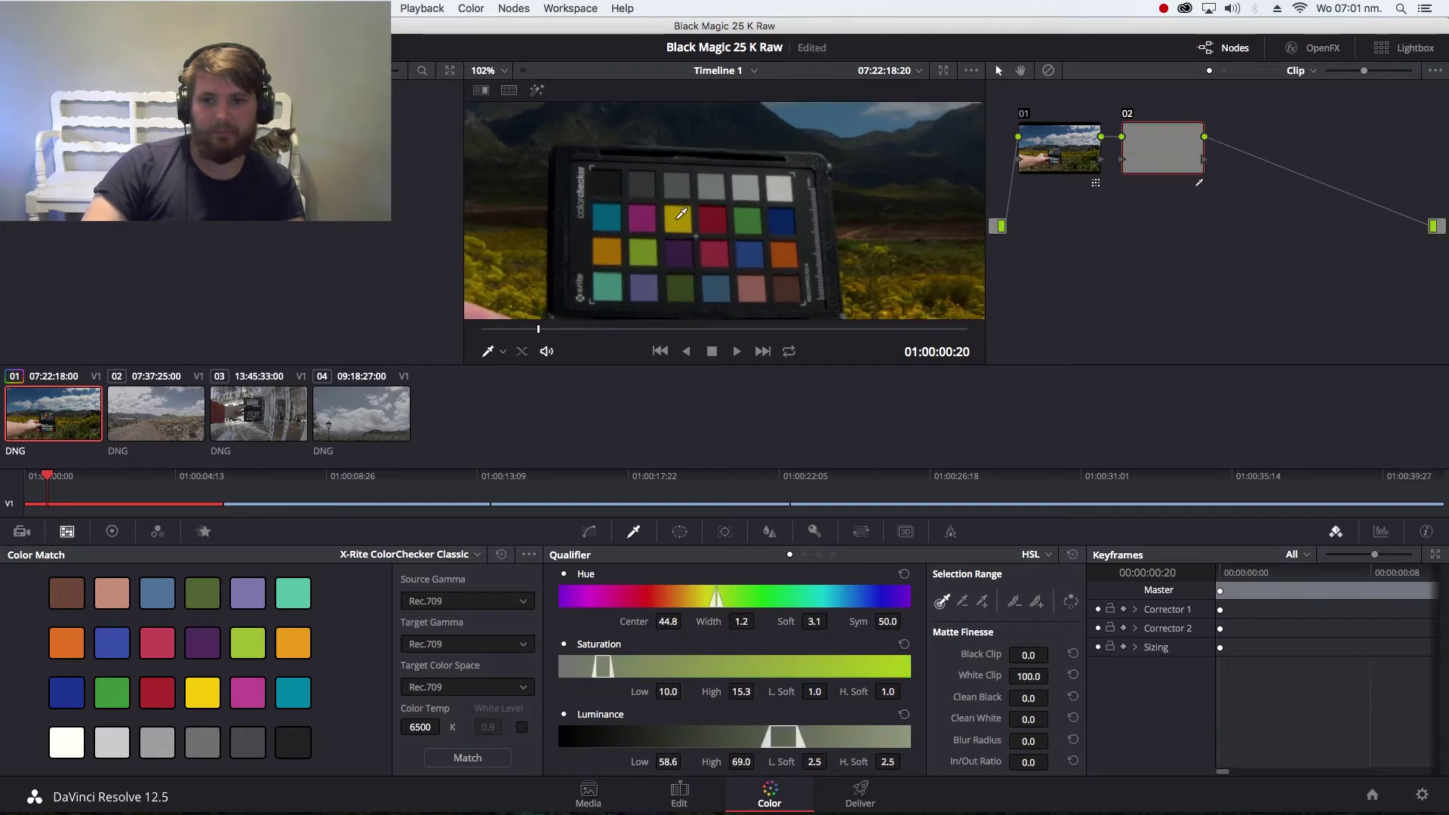
drag(674, 214, 675, 222)
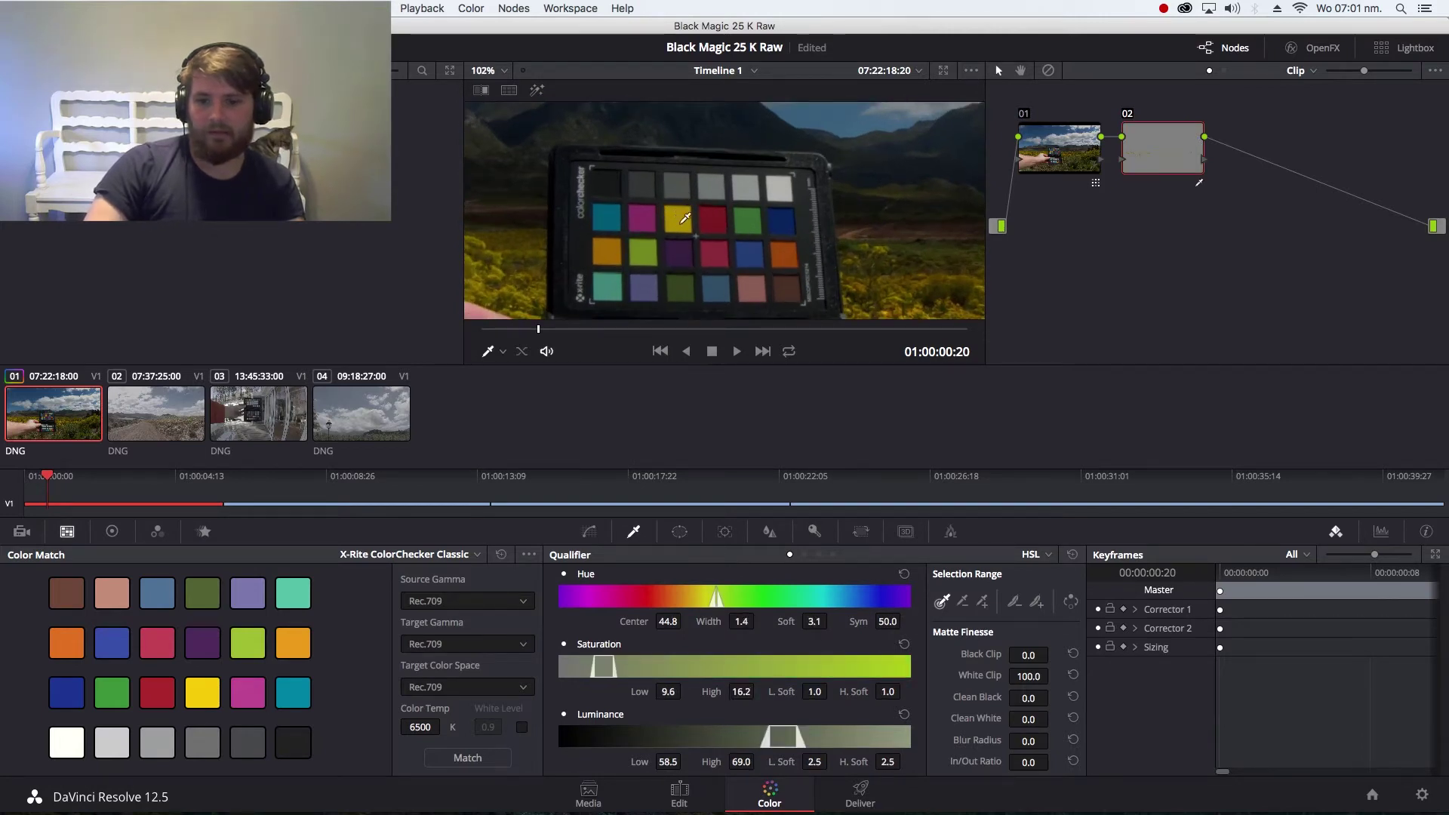
Add the orange and yellow patch tones to the qualifier, then scrub to a landscape-only frame
click(982, 602)
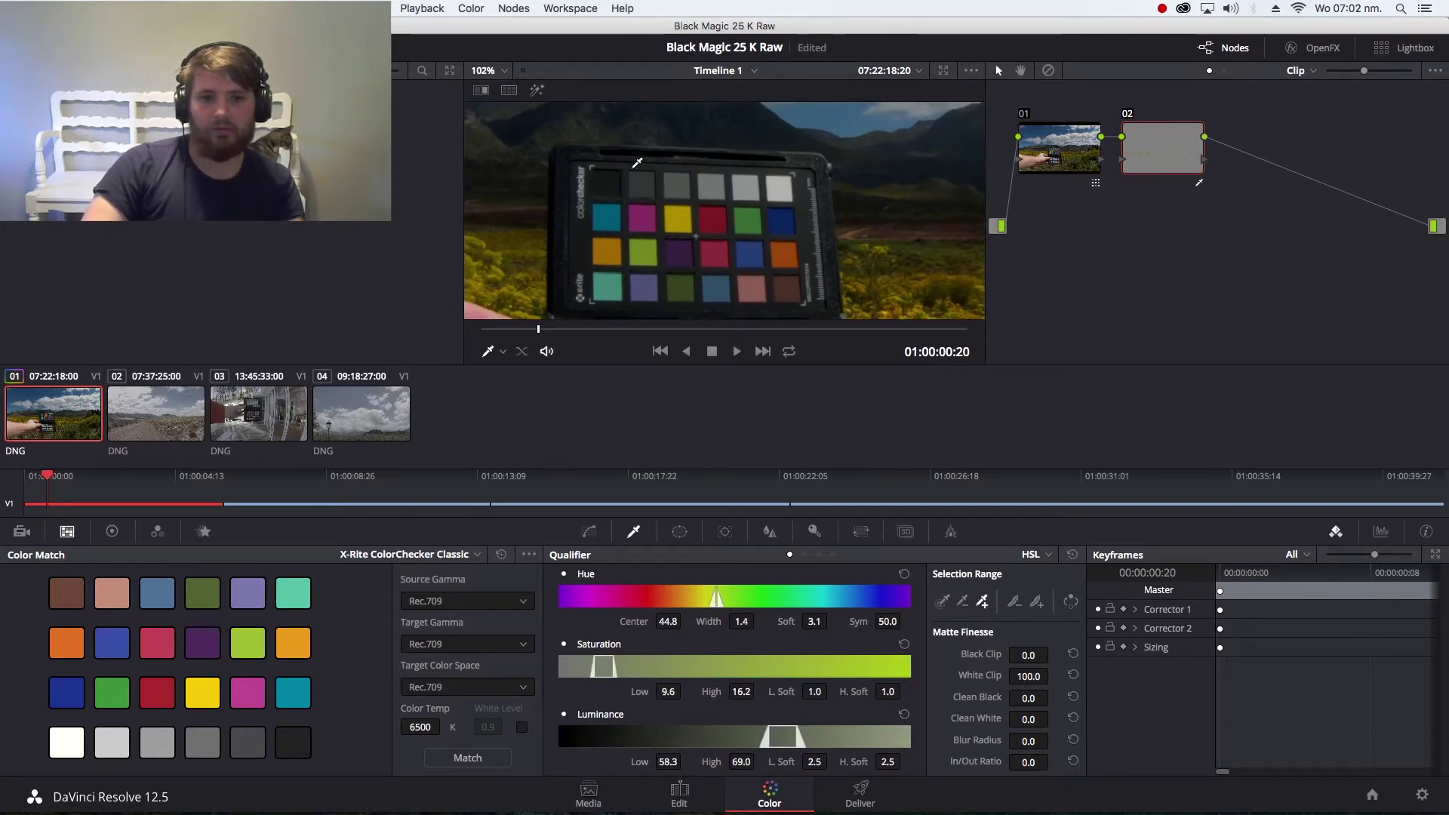
drag(606, 252, 613, 254)
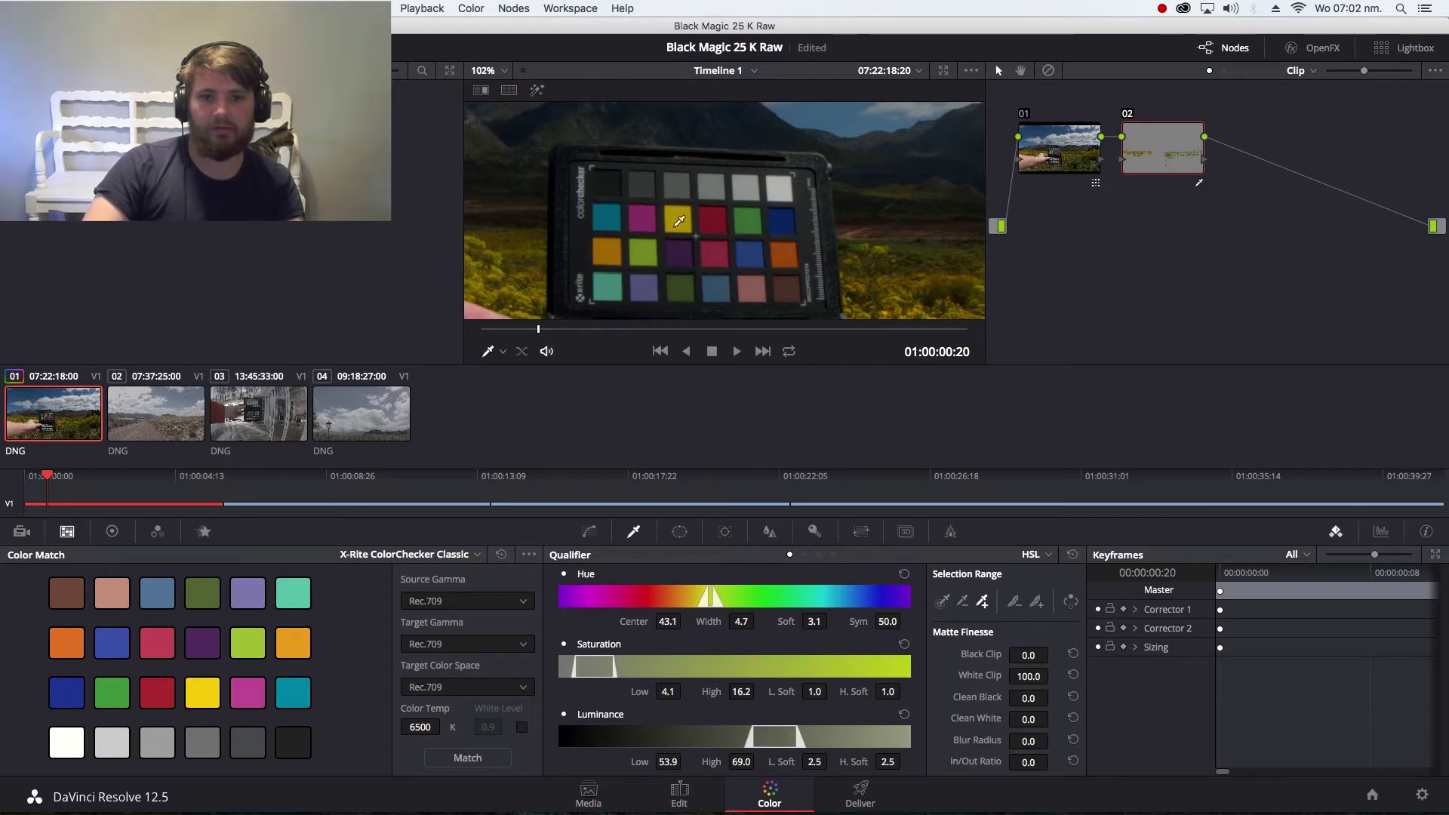
drag(688, 218, 688, 216)
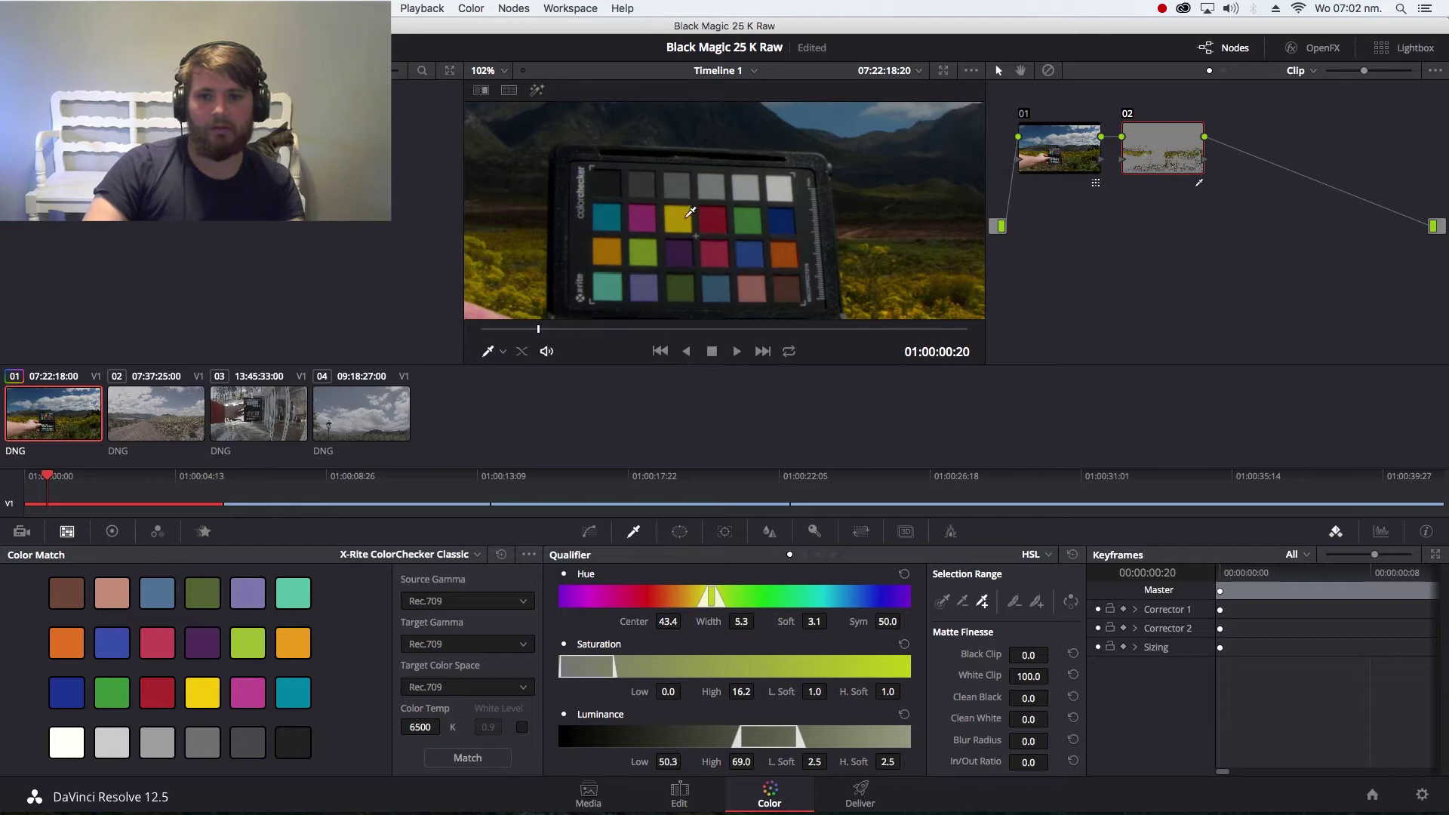
drag(793, 252, 788, 245)
scroll(793, 226, down, 5)
scroll(793, 223, down, 1)
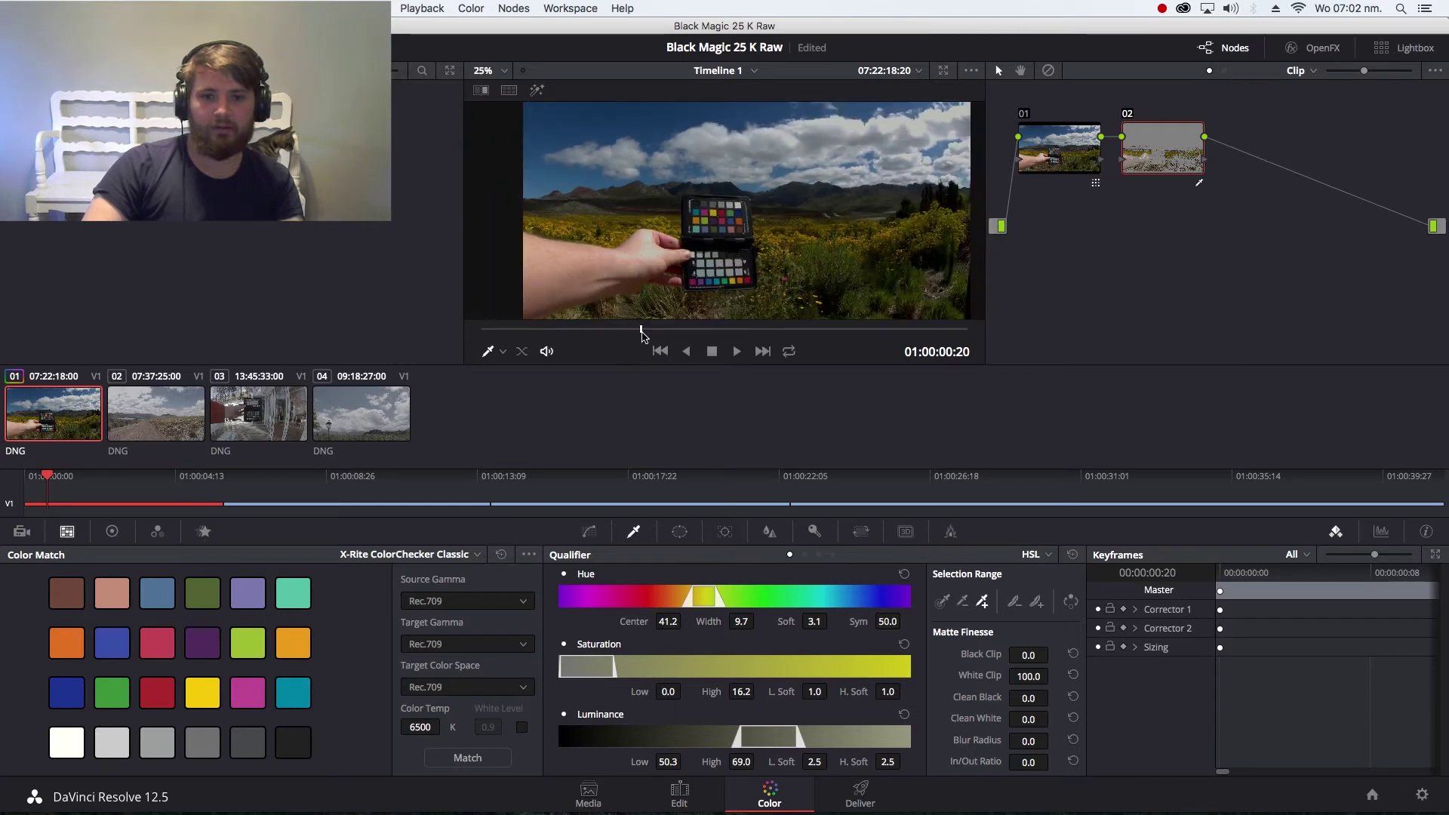
drag(641, 332, 838, 332)
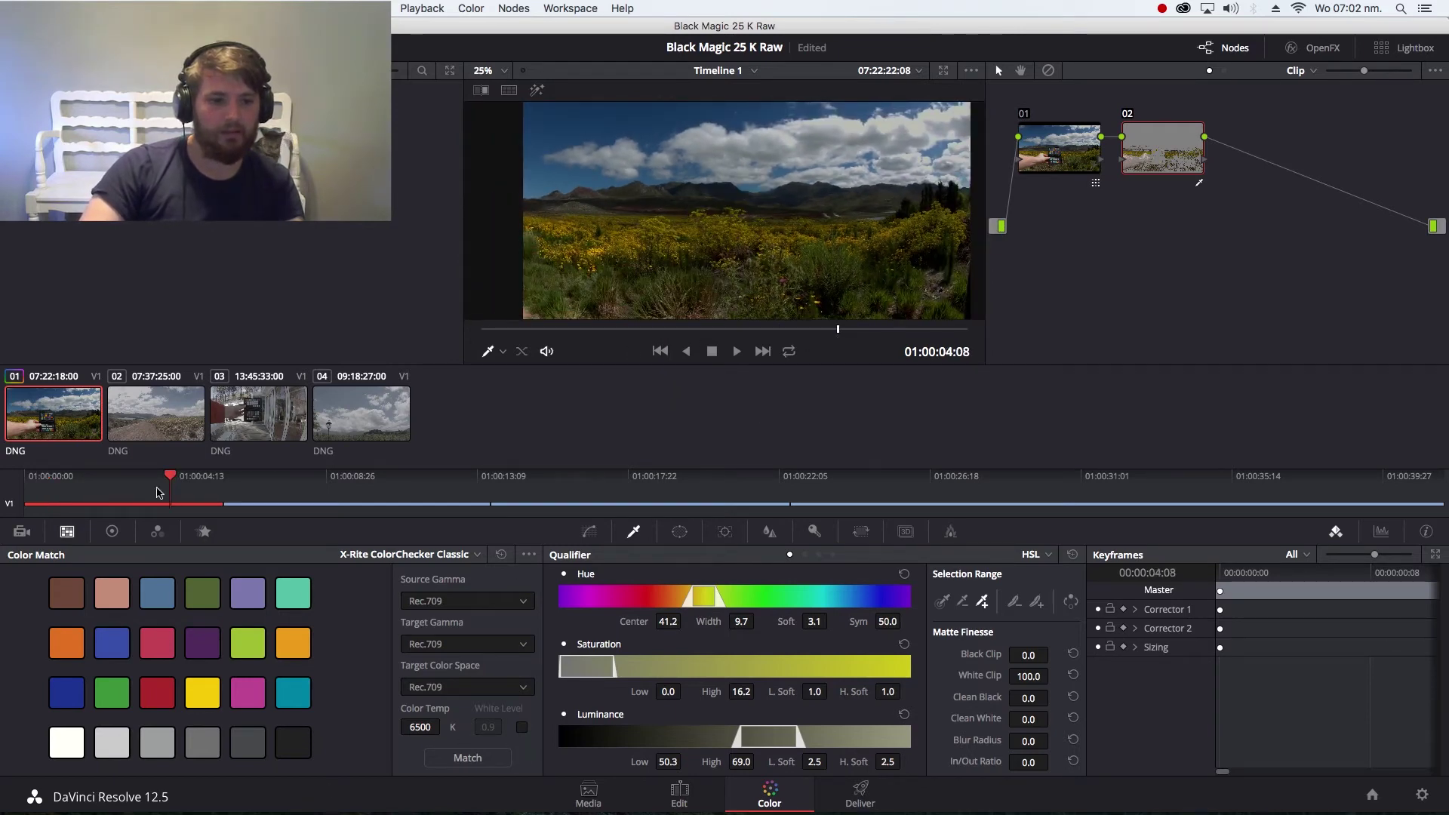
In Color Wheels, raise node 02's Hue from 50 to 60.00 to turn the flowers orange
click(113, 534)
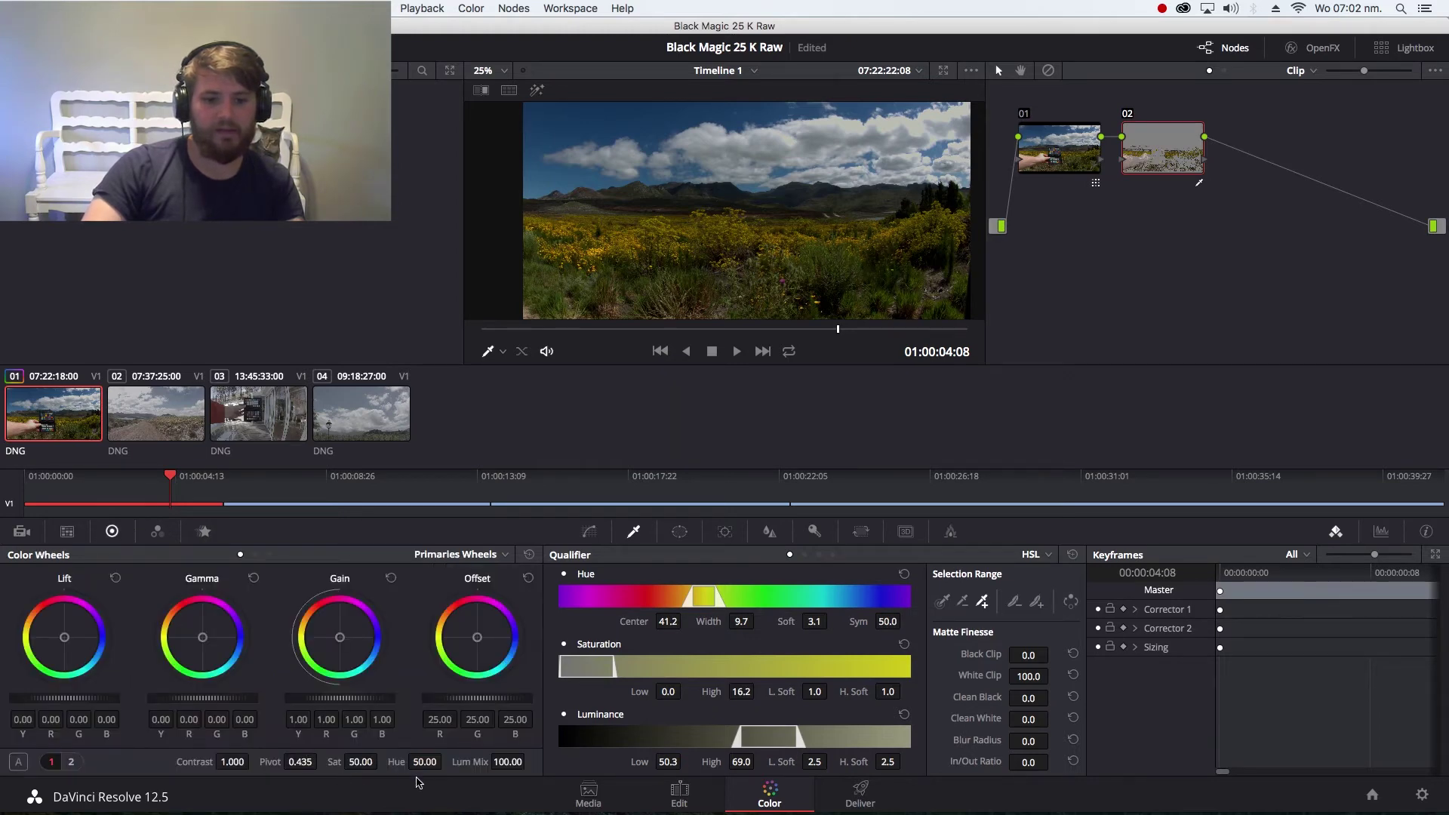
drag(428, 763, 445, 760)
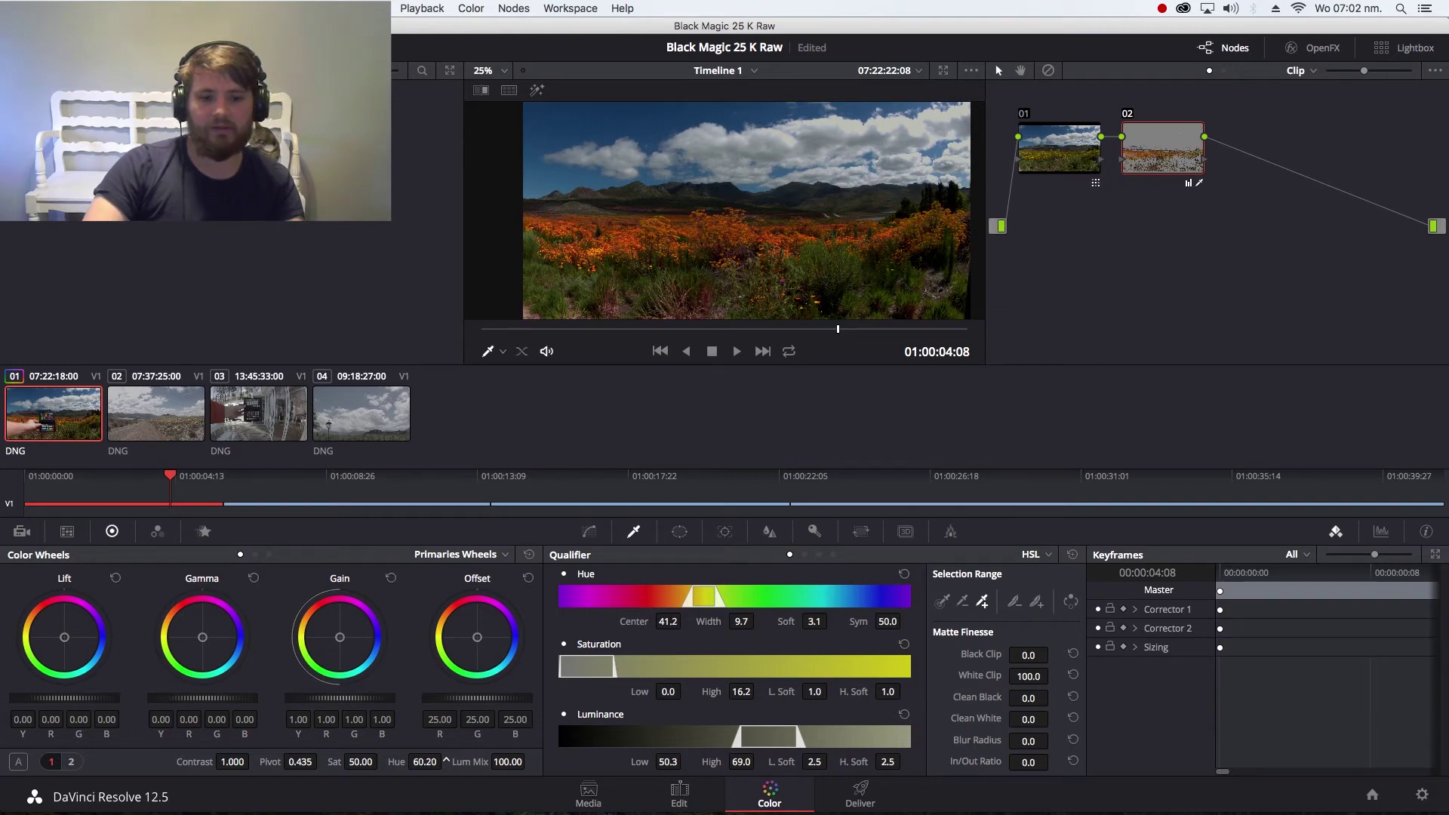
drag(446, 760, 445, 761)
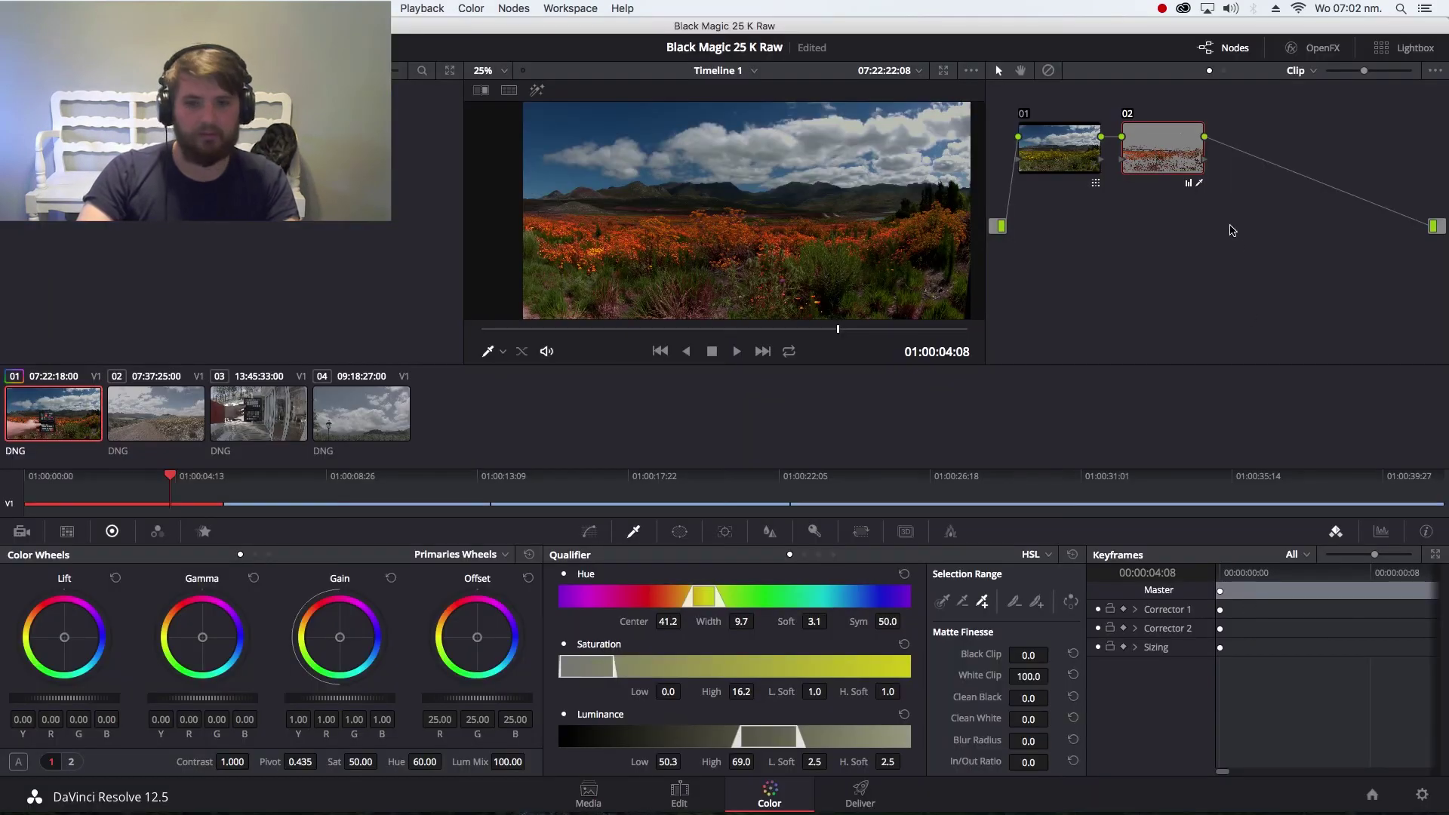
Add serial node 03, jump back to the chart frame, and zoom in
key(alt+s)
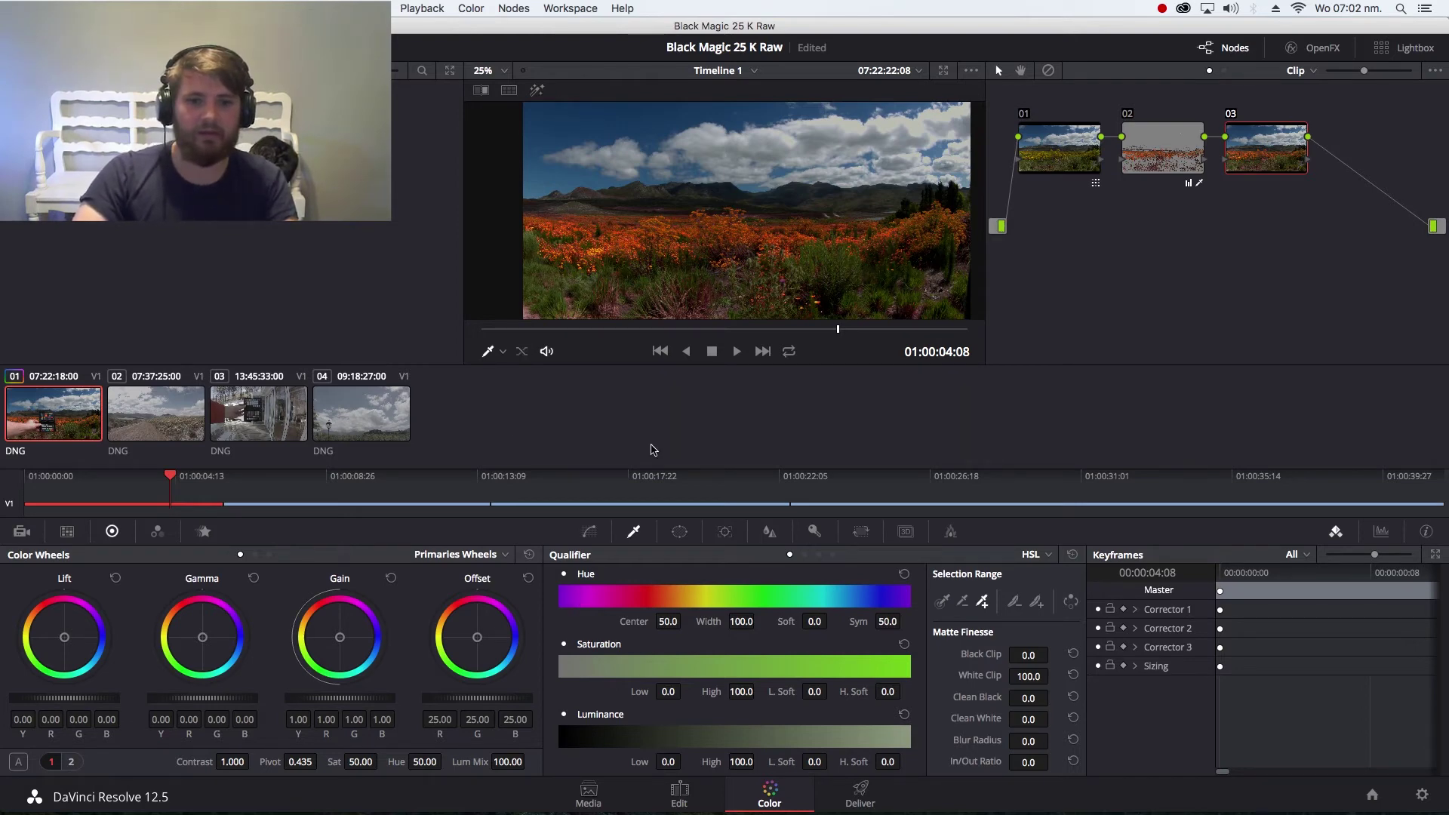
click(540, 330)
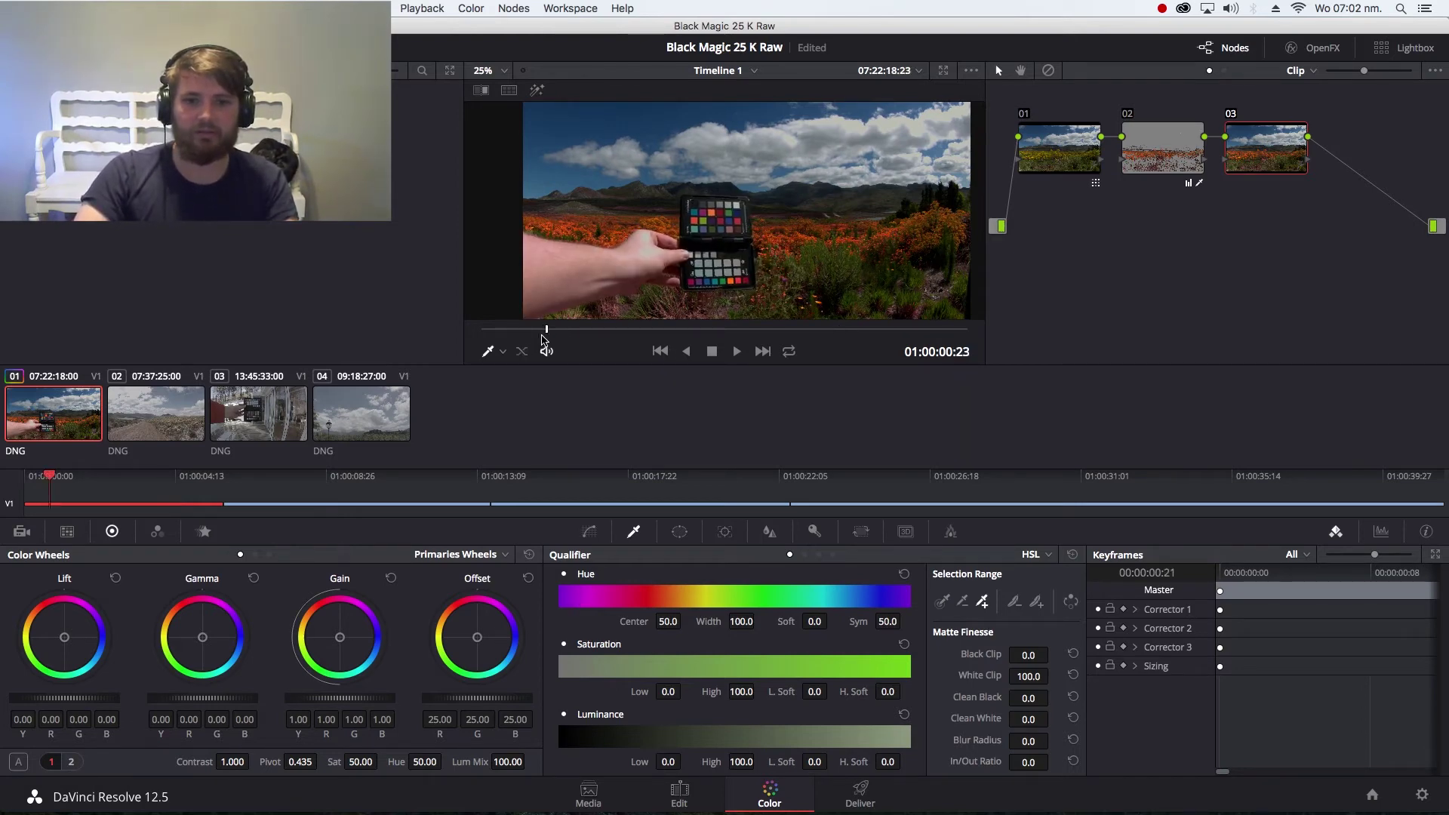
scroll(735, 234, up, 5)
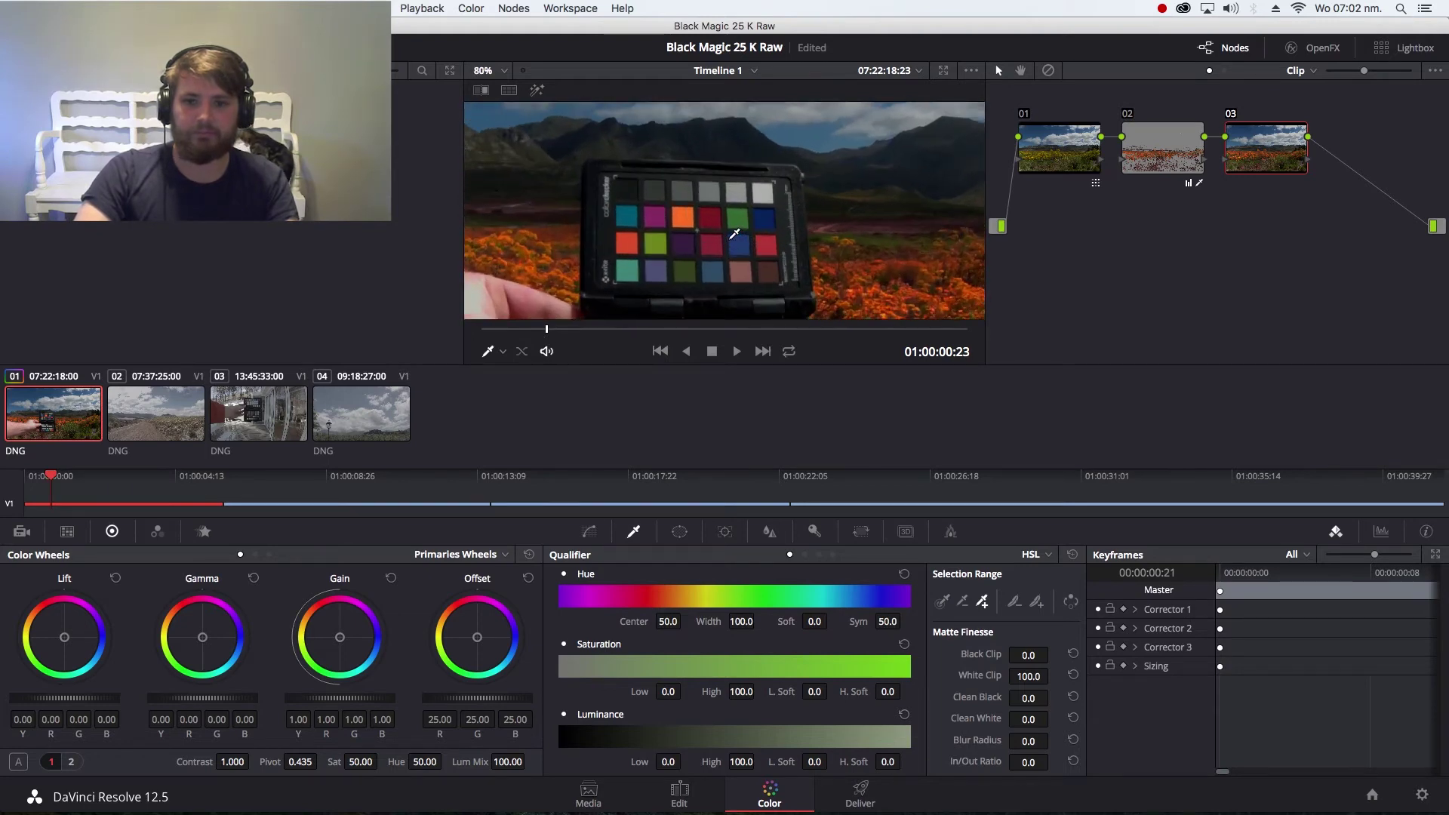
scroll(734, 234, up, 1)
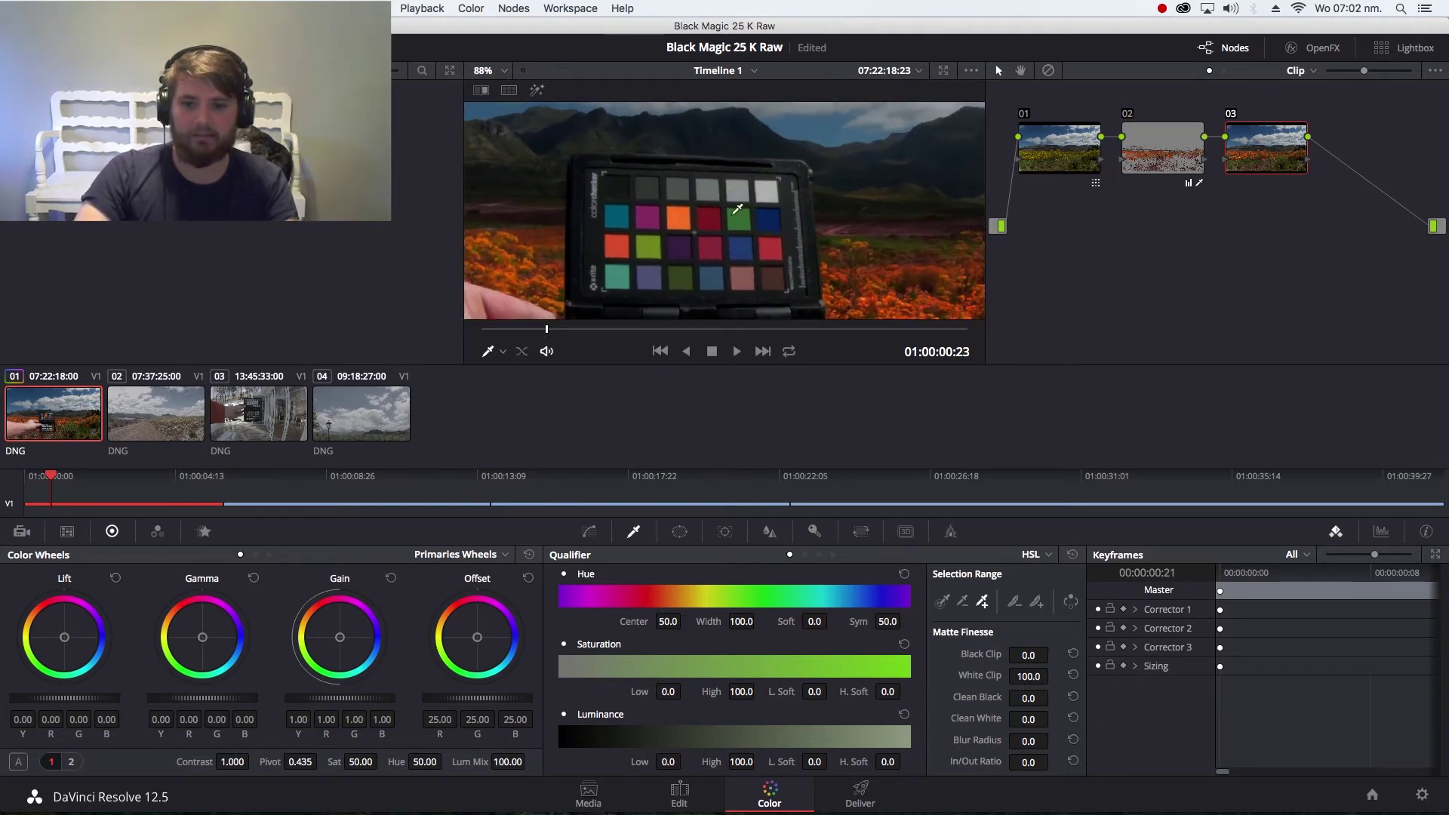
Sample the chart's blue patch with the single Qualifier eyedropper, hue centre 92.2, width 3.7
click(942, 602)
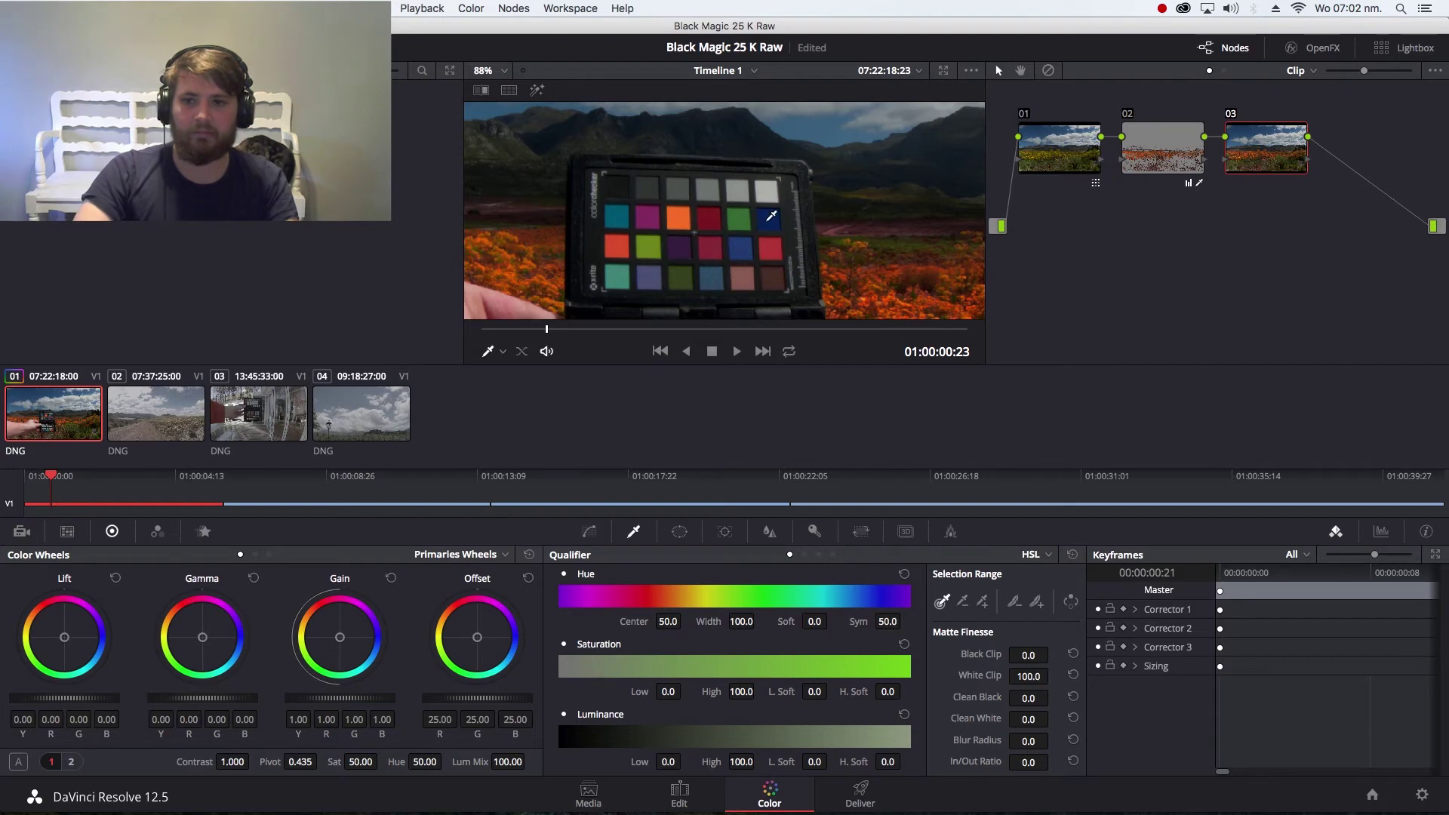
click(771, 217)
drag(772, 218, 744, 243)
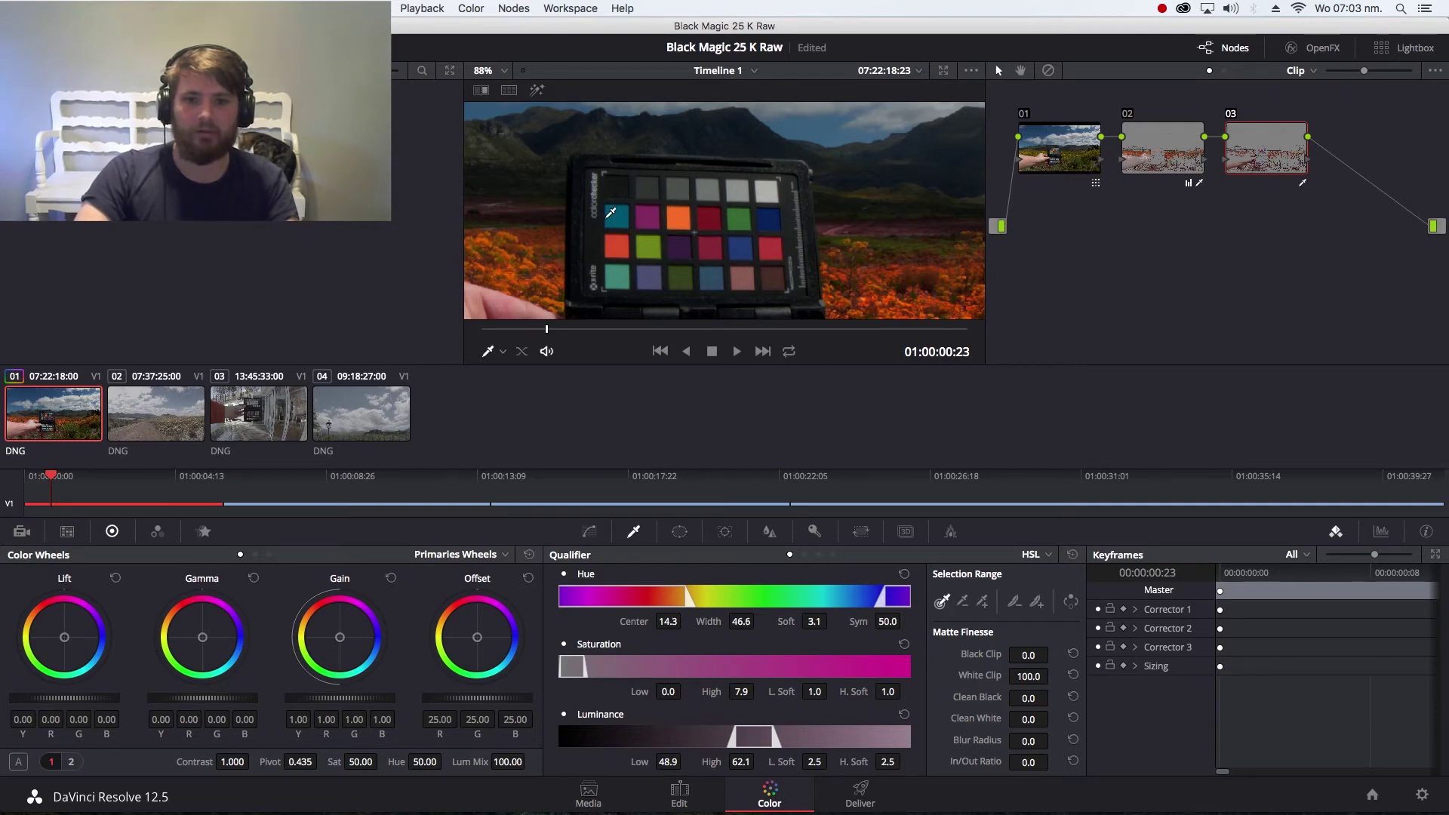
drag(614, 216, 619, 217)
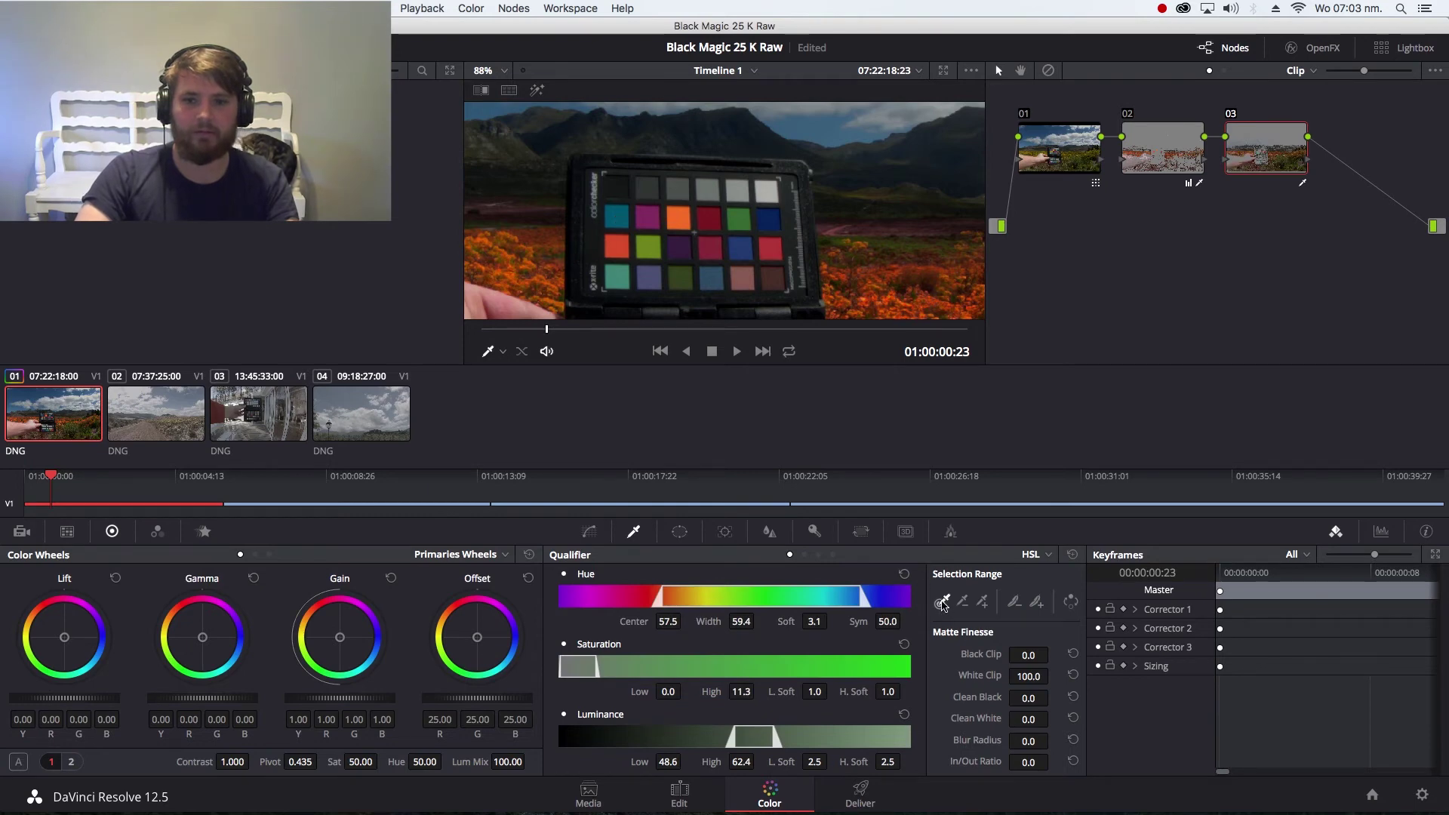
click(769, 216)
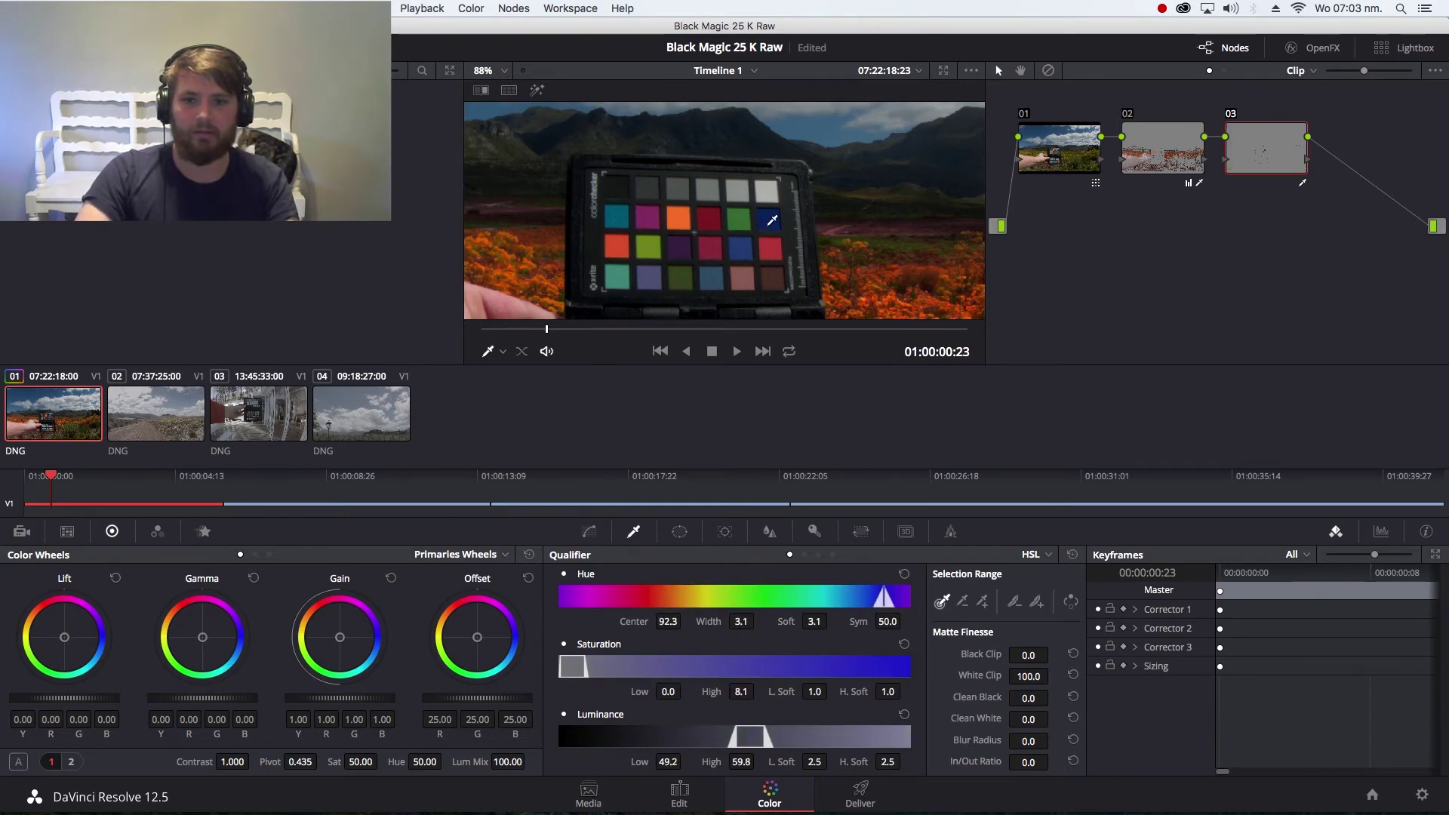
drag(771, 221, 771, 219)
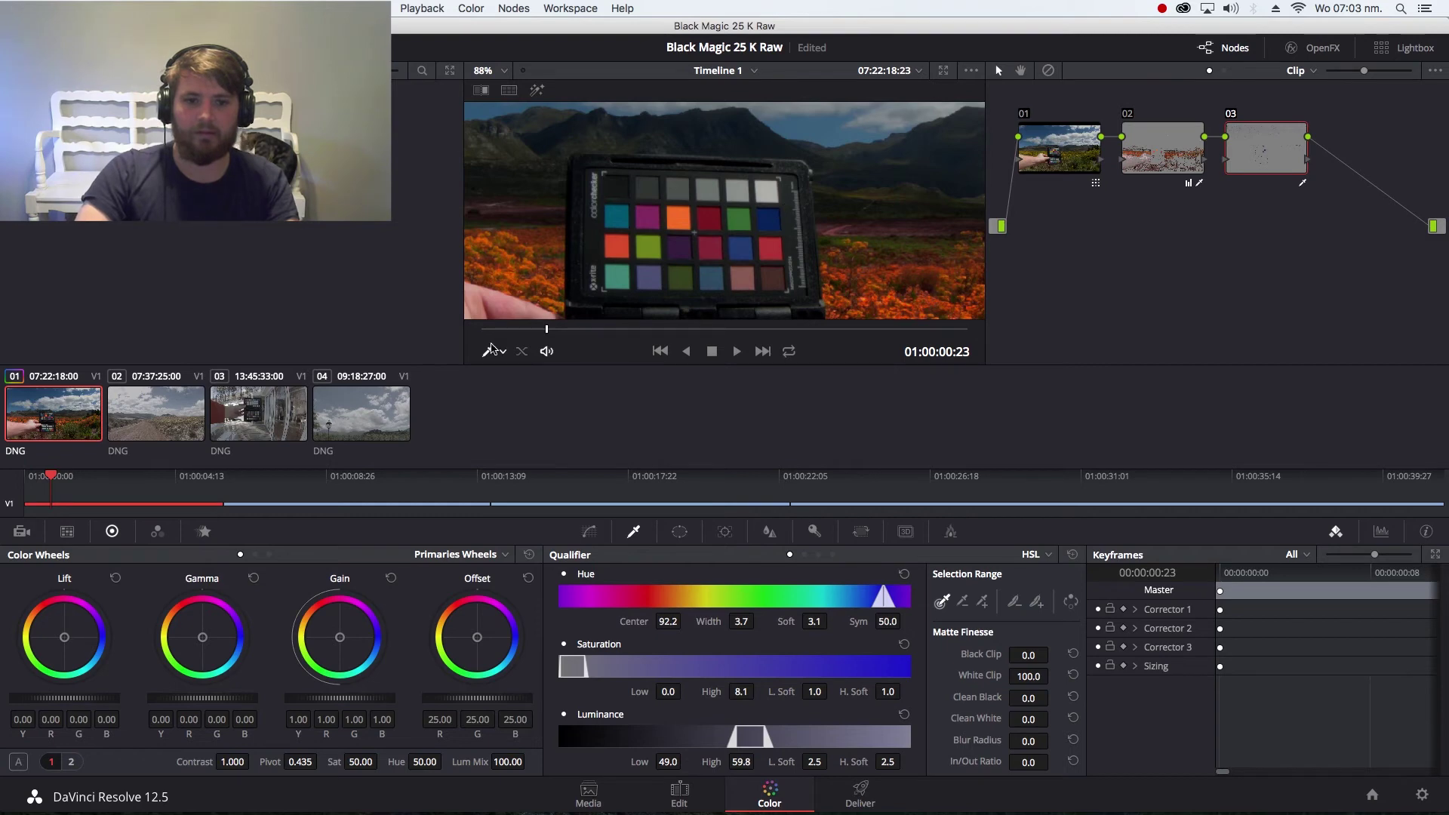
click(522, 330)
drag(521, 333, 501, 332)
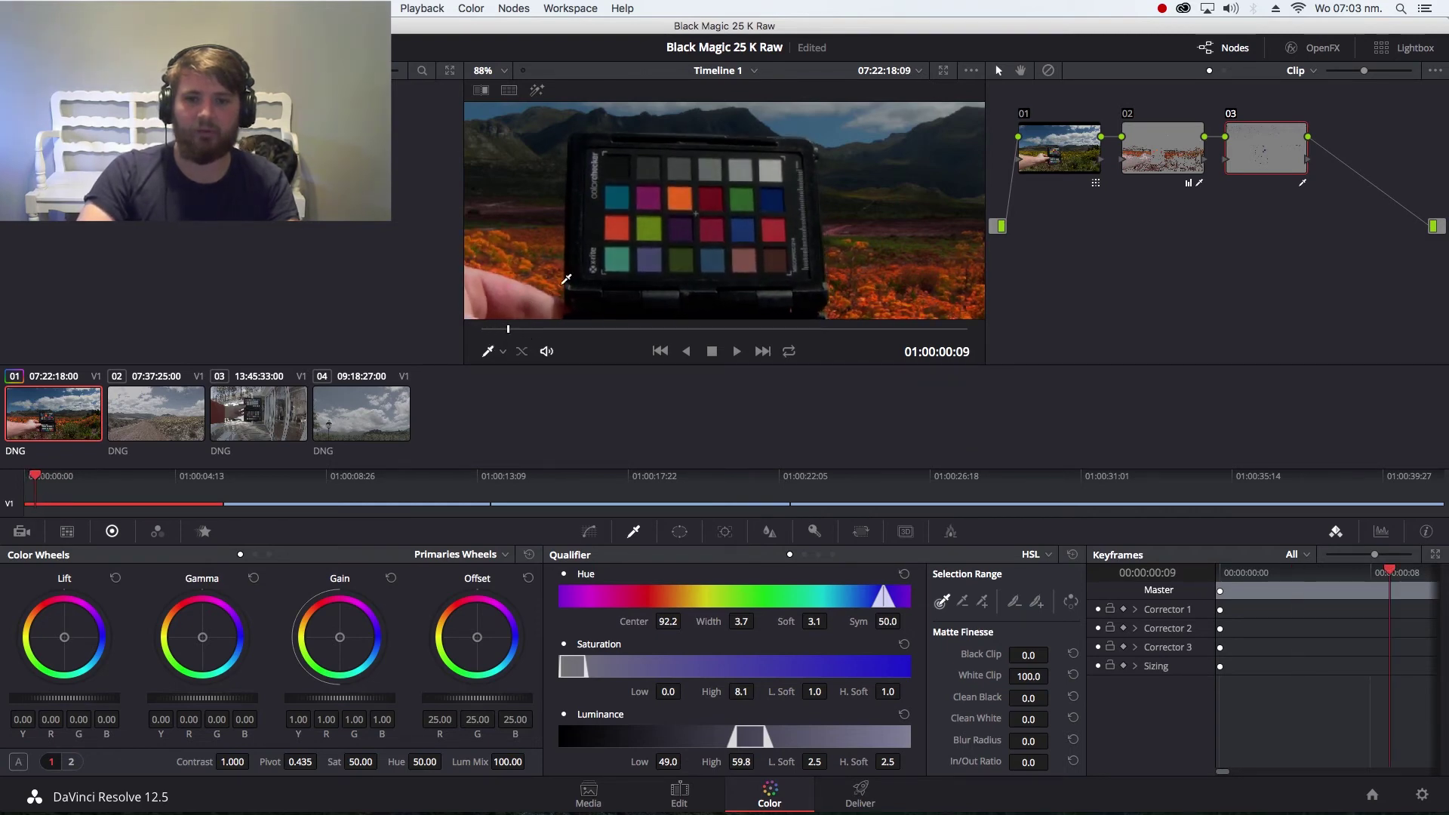
Resample the blue patch, drop Luminance Low to 0.0, and widen Hue Width to 24.8
click(775, 192)
click(775, 198)
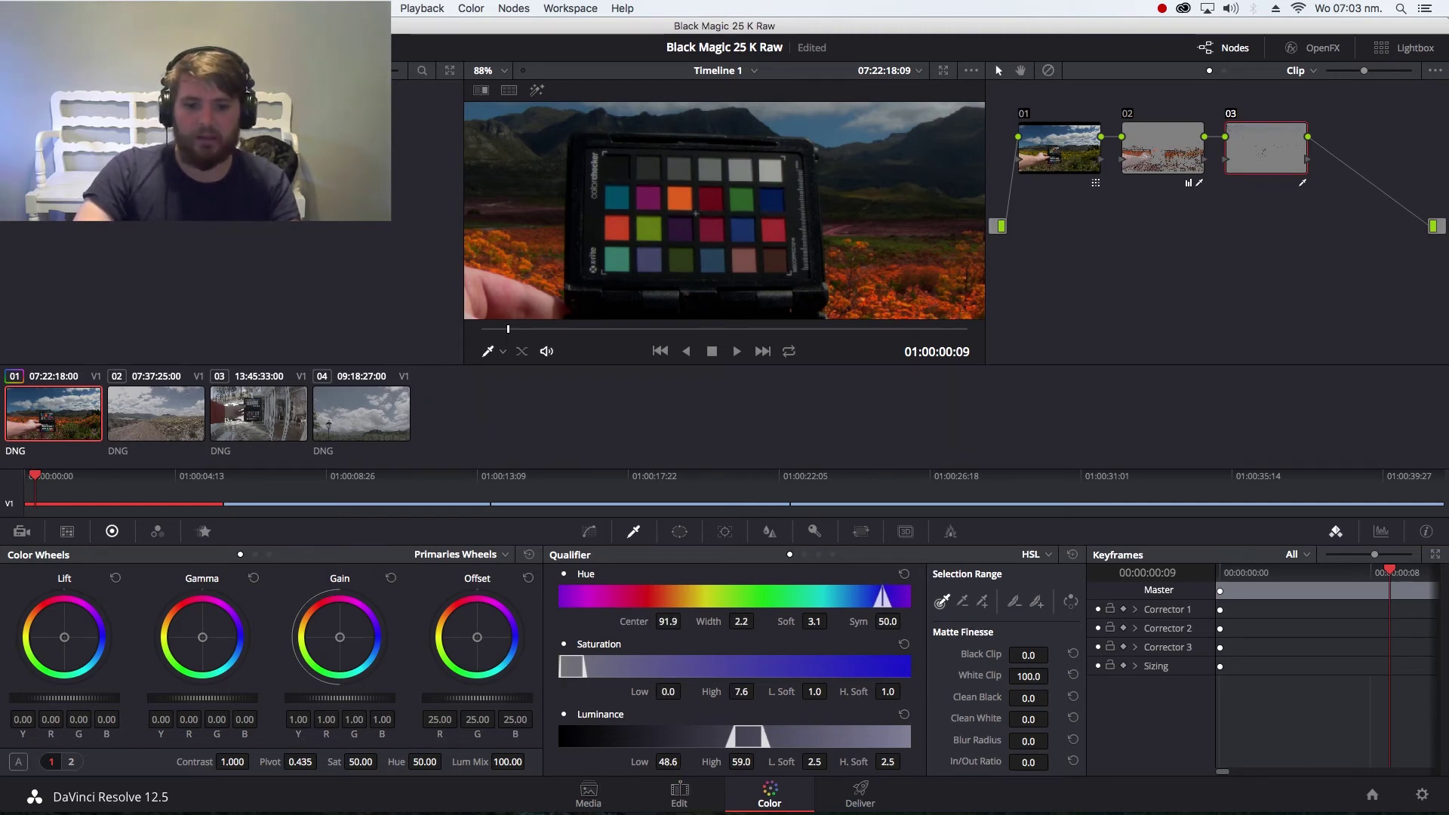
drag(668, 762, 778, 761)
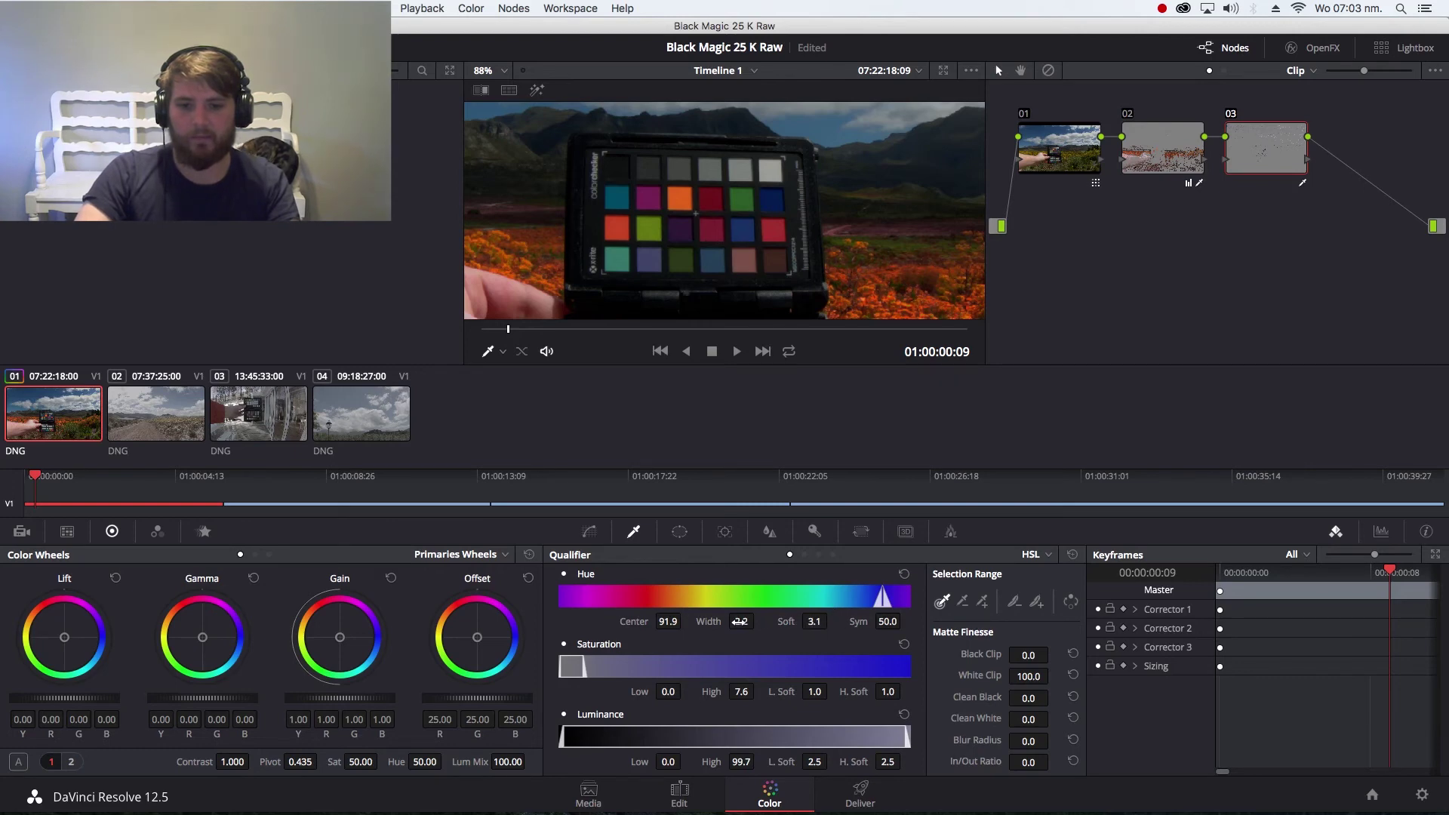
drag(739, 621, 808, 622)
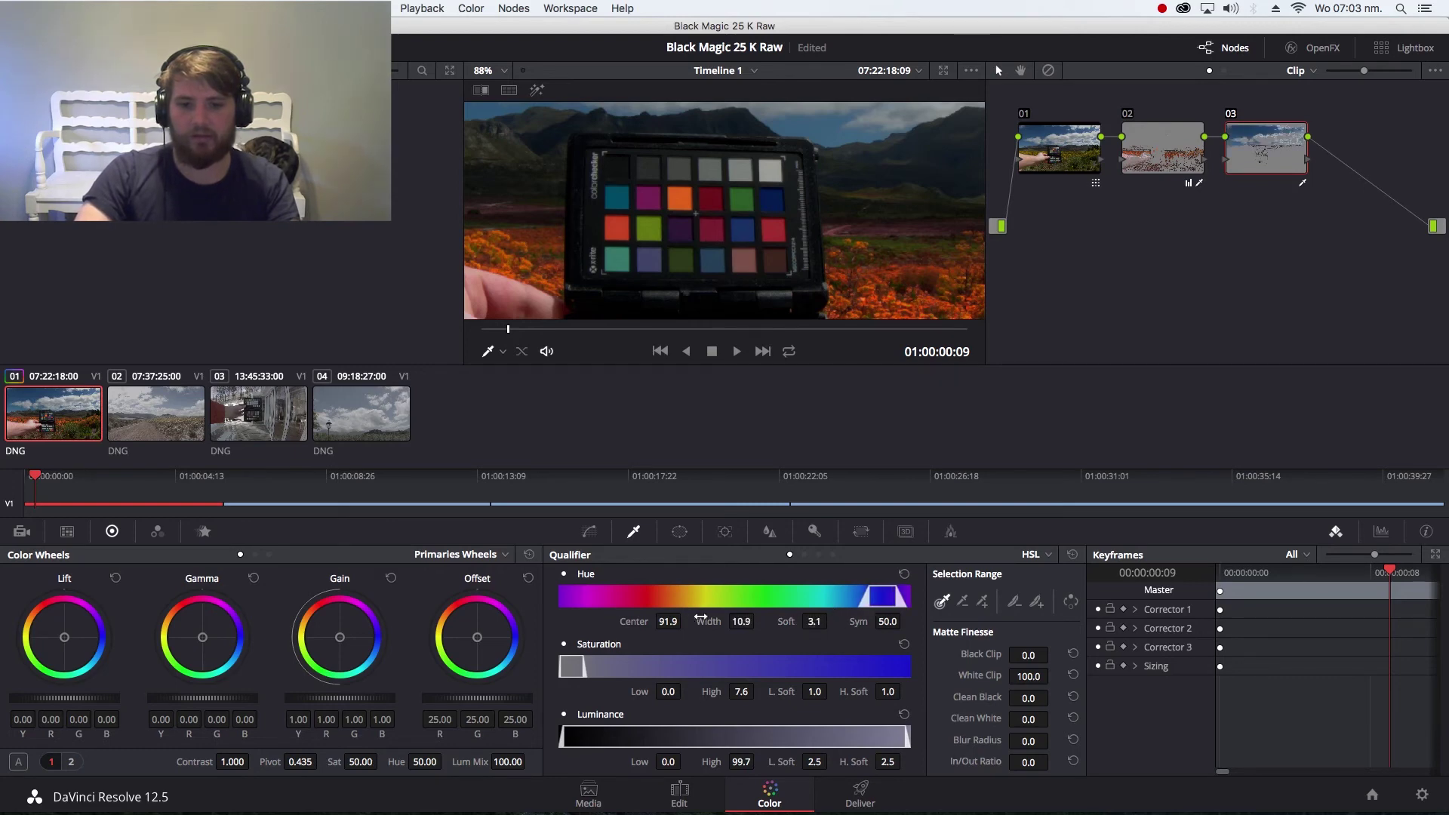
drag(687, 620, 688, 620)
key(super+z)
key(super+z)
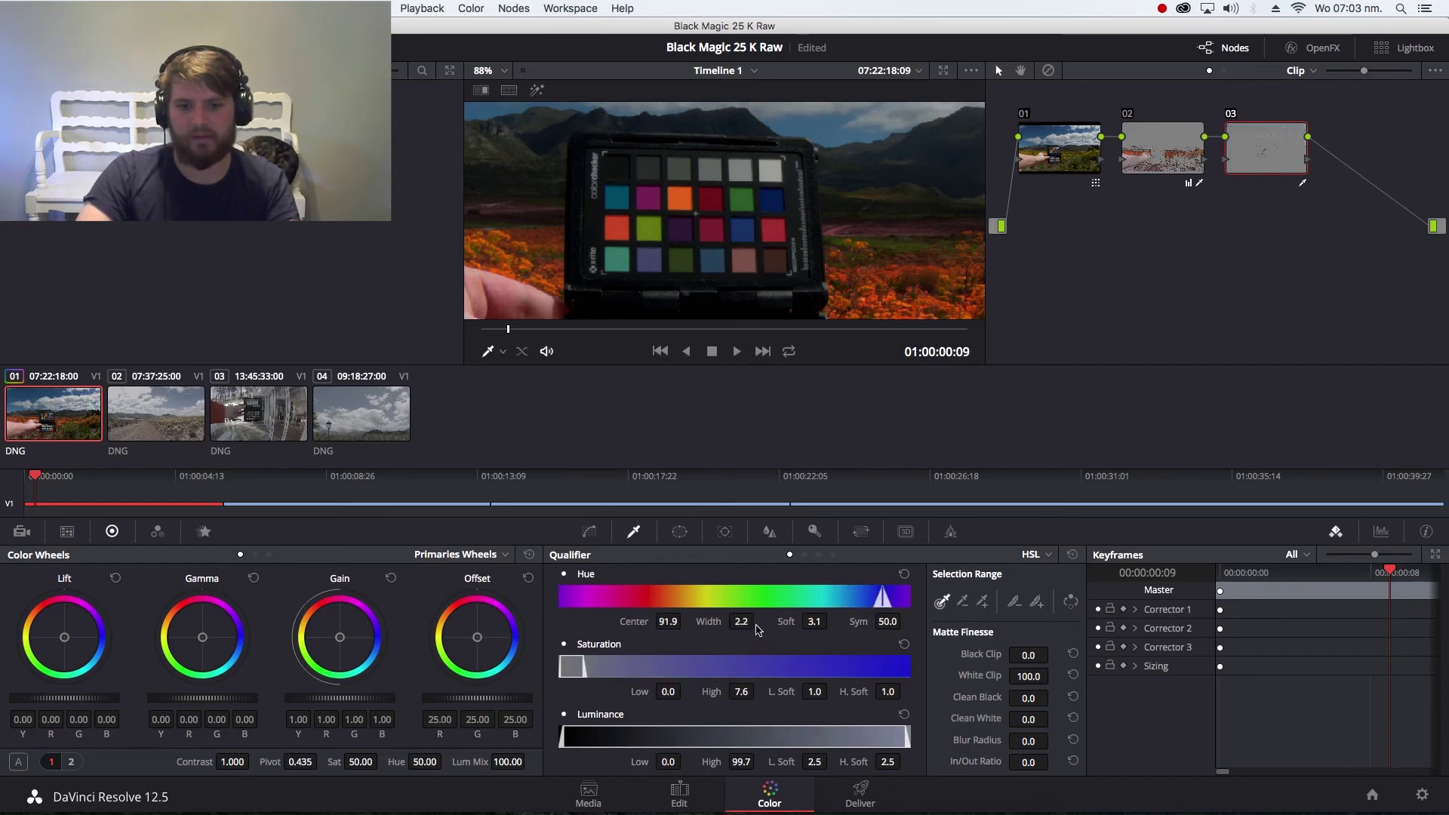
mouse_move(745, 621)
mouse_down()
mouse_move(758, 619)
mouse_move(727, 623)
mouse_up()
On the landscape frame, raise node 03's Hue to about 58.40 to push the sky toward teal
scroll(867, 207, down, 10)
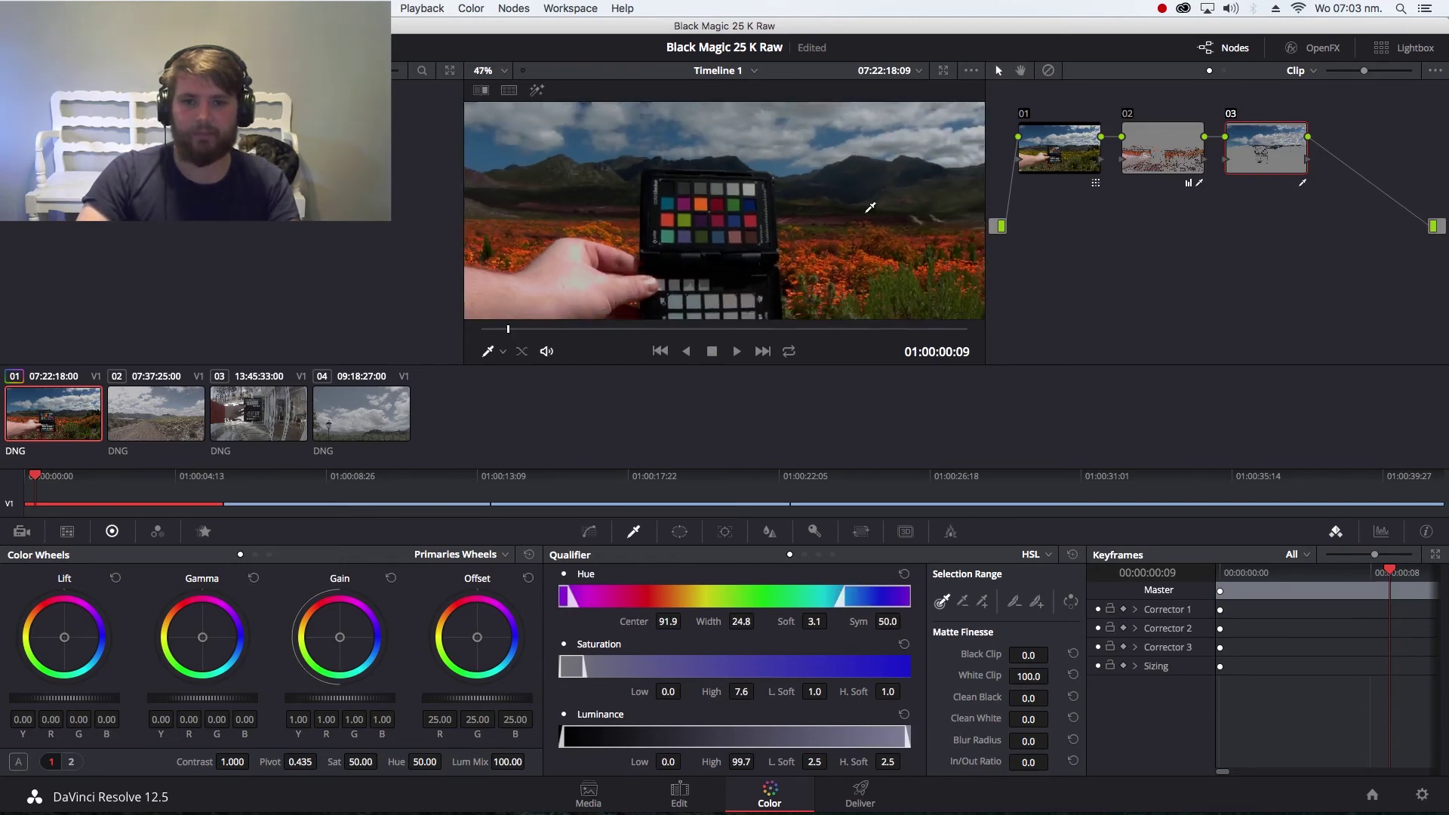
drag(697, 330, 871, 328)
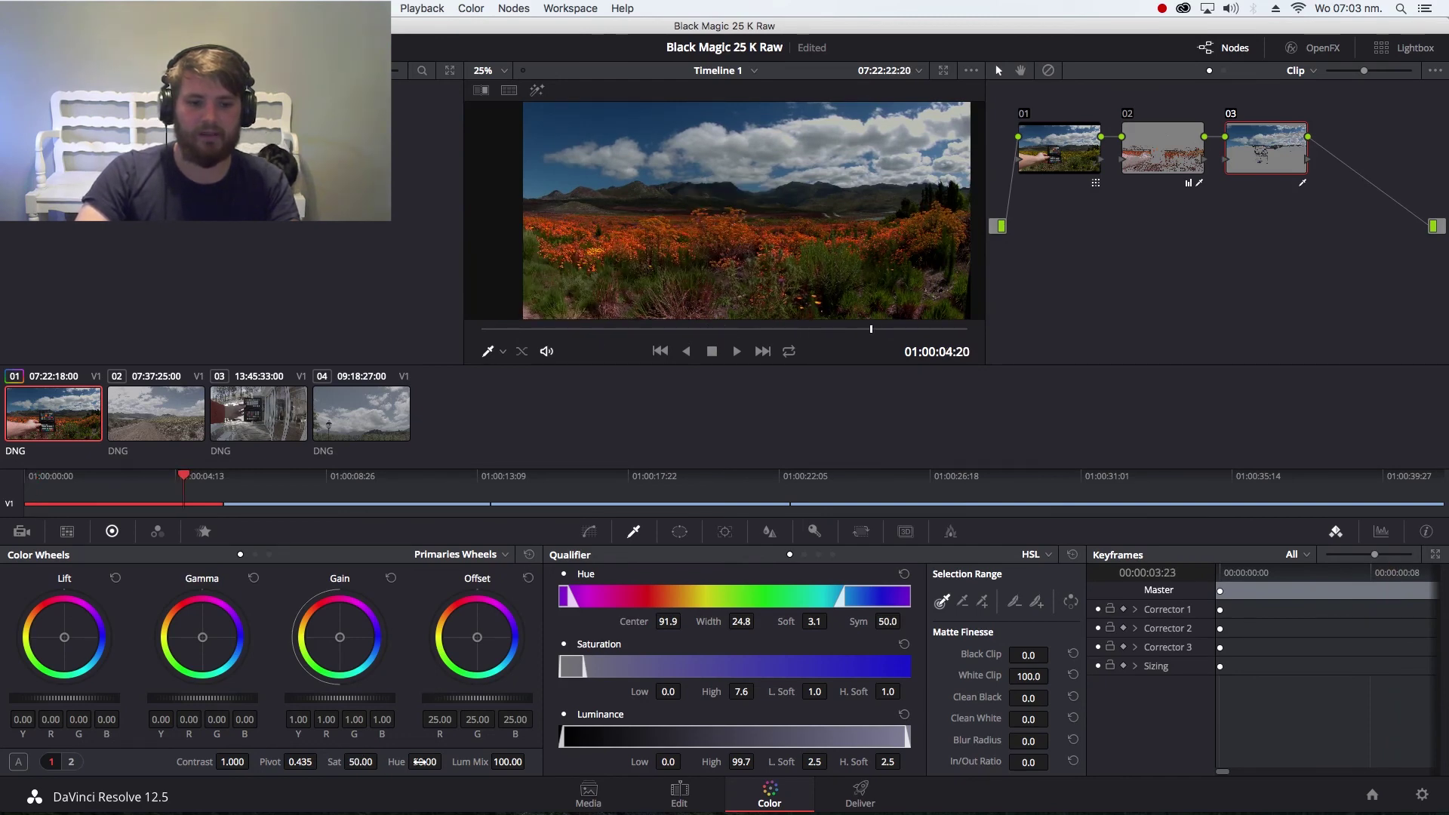
drag(425, 761, 446, 760)
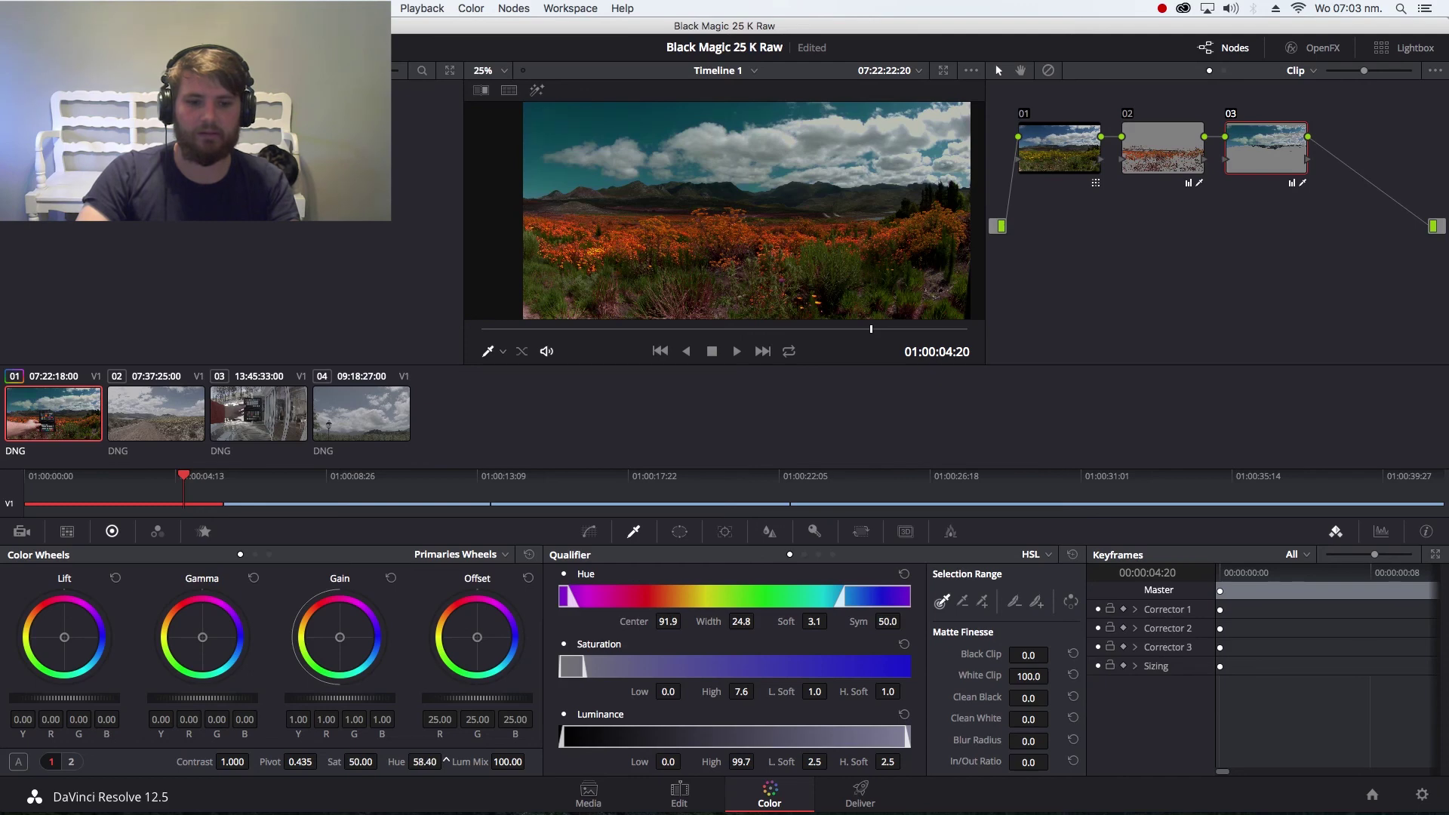